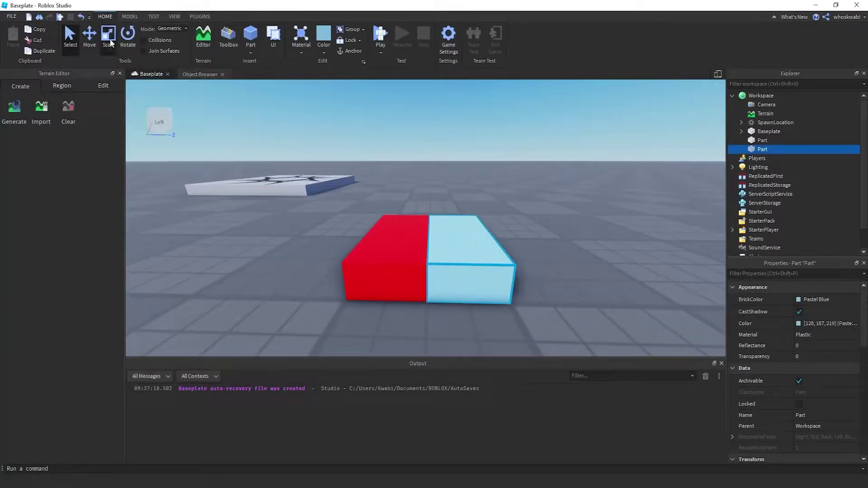
Step: Scale the light blue part taller than the red part and raise both parts together above the baseplate
drag(457, 220, 461, 182)
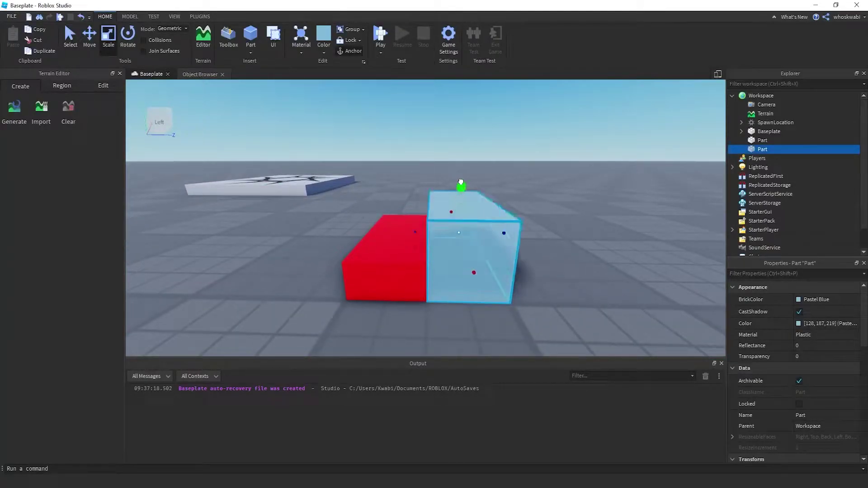
scroll(431, 156, down, 3)
drag(394, 185, 537, 281)
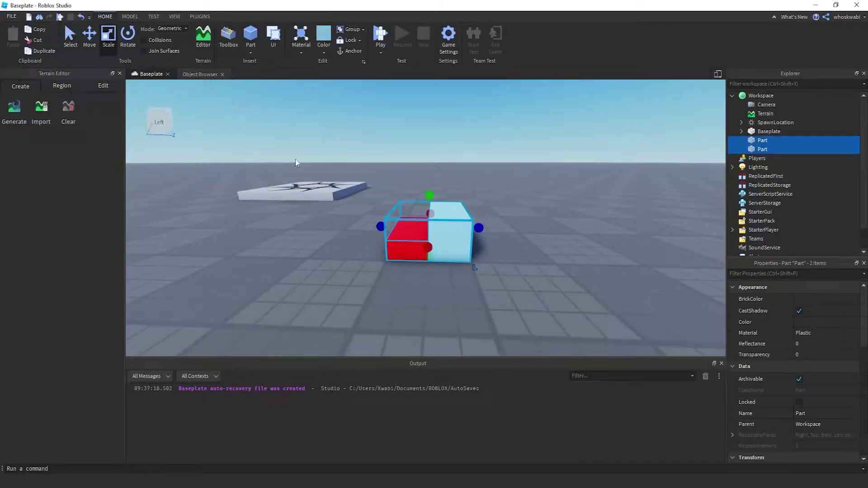
click(89, 36)
right_drag(436, 179, 432, 149)
right_drag(298, 125, 315, 142)
scroll(316, 143, up, 3)
scroll(316, 142, down, 3)
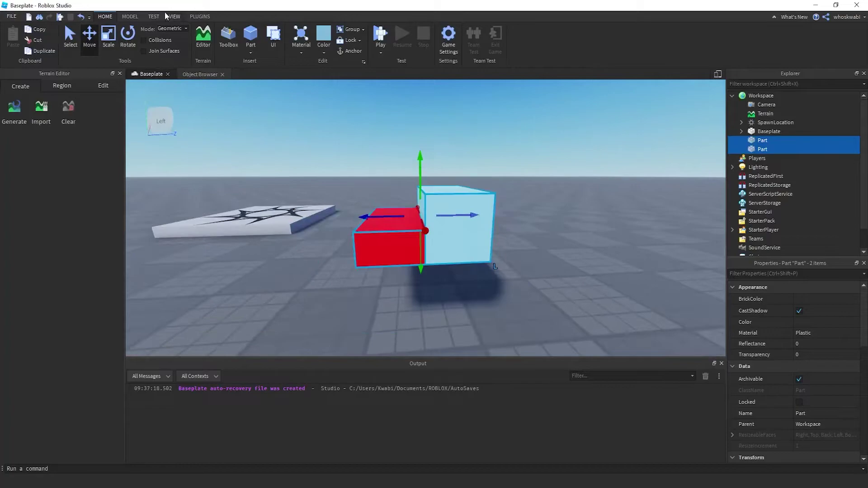
Step: Run the simulation to test how the two adjoining unwelded parts behave
click(154, 17)
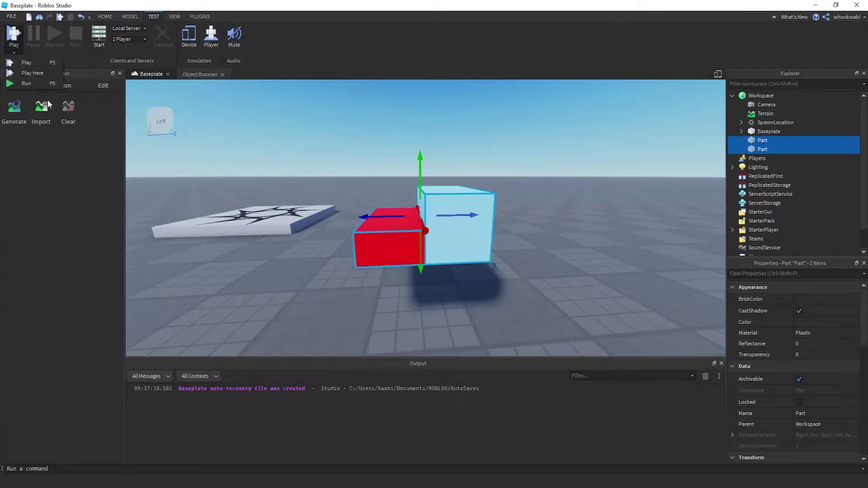
click(27, 83)
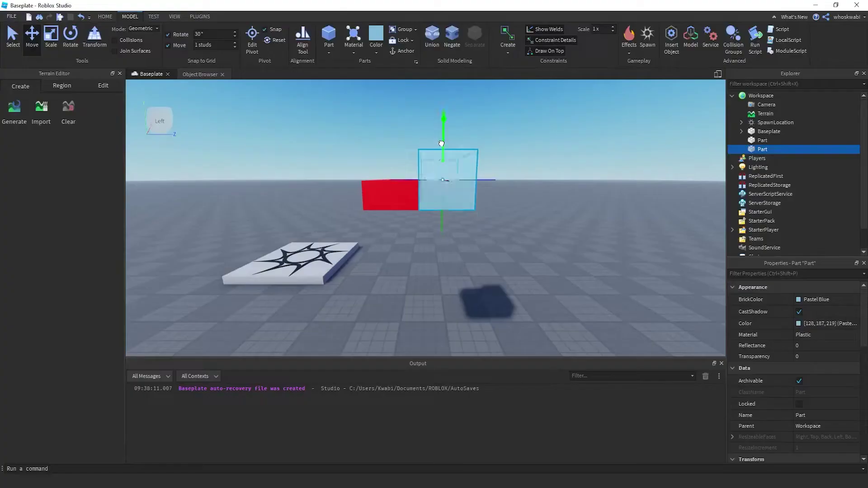
Step: Raise the light blue part above the red part and shift it sideways so it partly overhangs the red part
drag(443, 161, 442, 98)
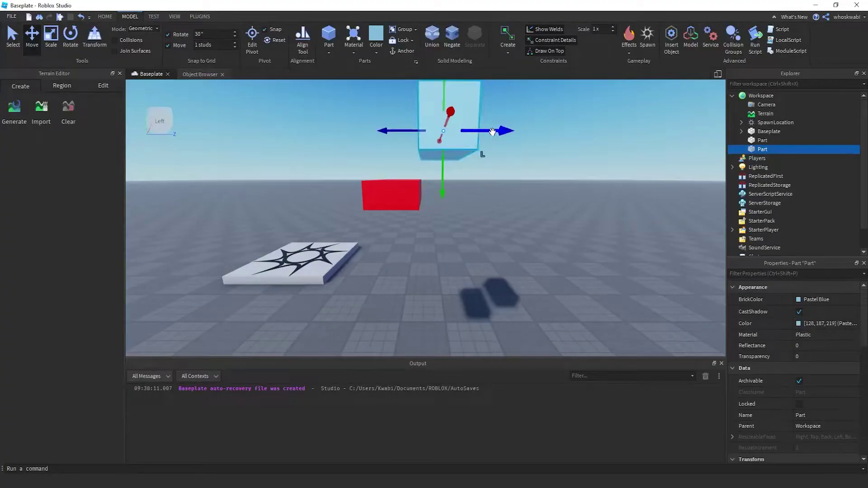
drag(492, 131, 469, 131)
scroll(510, 216, down, 4)
Step: Run the simulation with the light blue part raised over the red part and view both parts on the baseplate
click(154, 16)
click(16, 31)
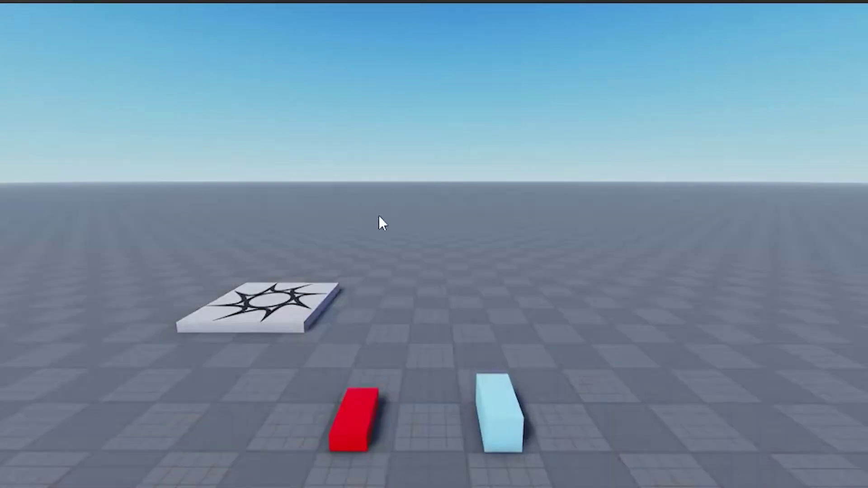
right_drag(398, 237, 397, 237)
right_drag(528, 301, 528, 300)
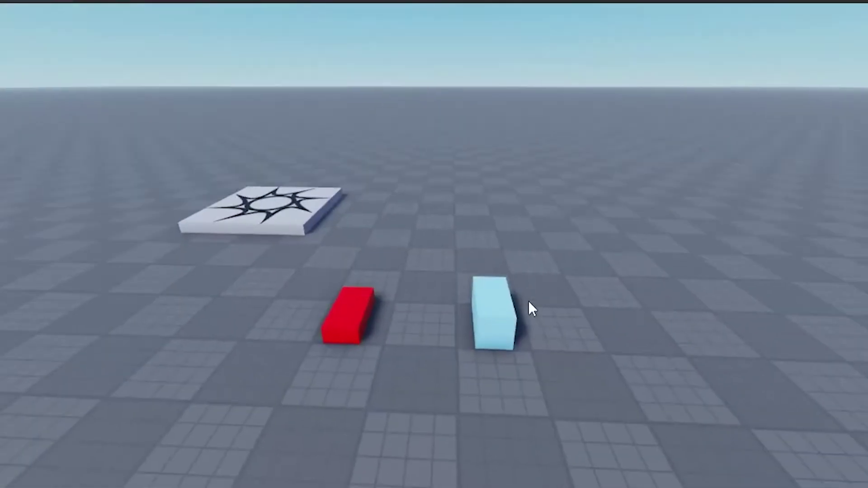
key(a)
right_drag(329, 116, 330, 116)
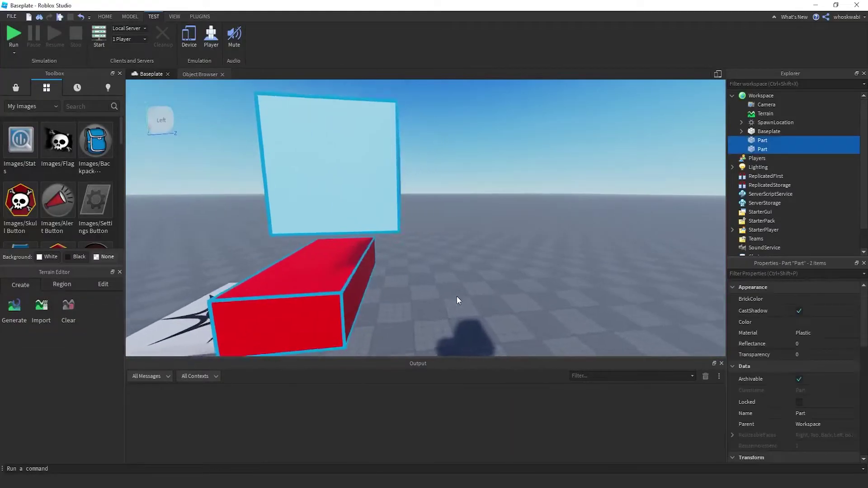
right_drag(457, 298, 457, 298)
drag(365, 131, 473, 327)
right_drag(471, 273, 471, 273)
key(w)
key(s)
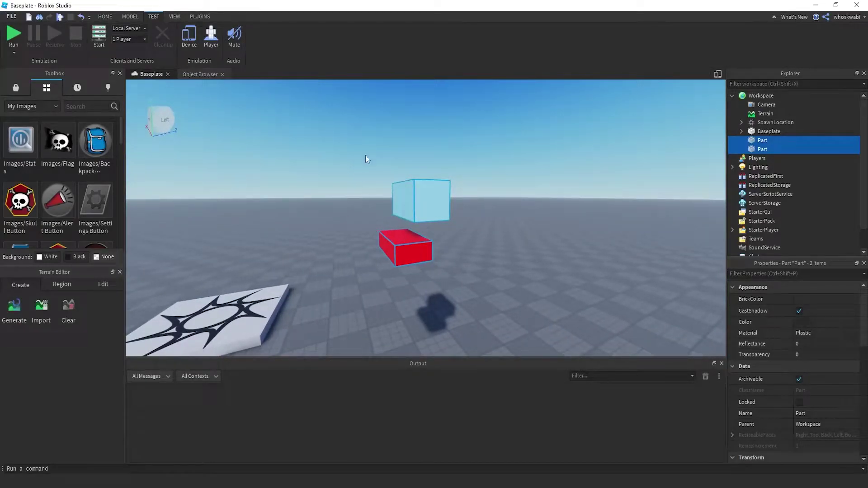
Step: Show the available constraint types and locate Weld among them
click(130, 17)
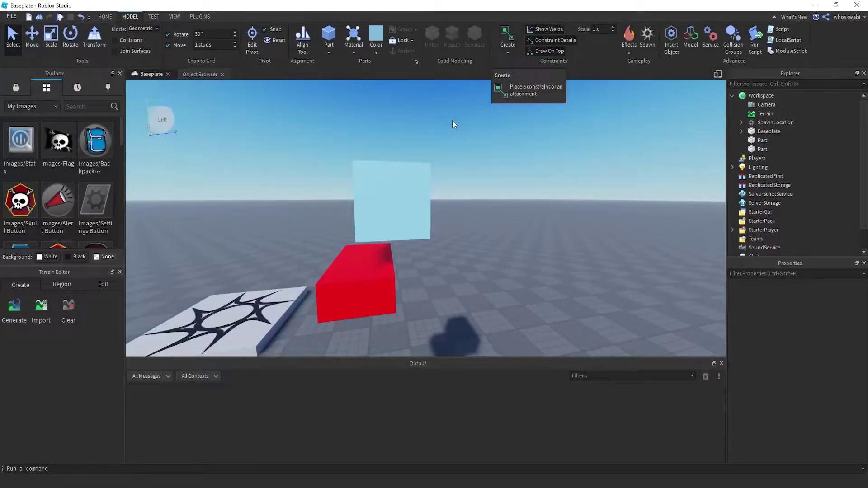
right_drag(450, 121, 450, 121)
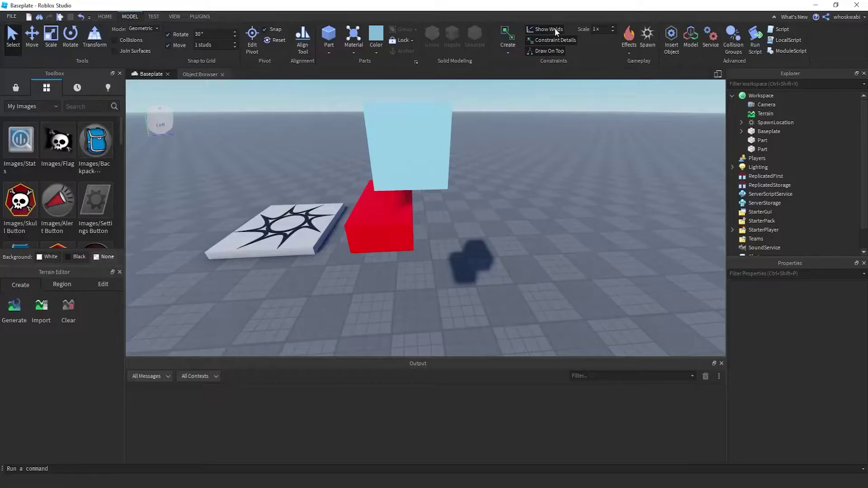
click(508, 53)
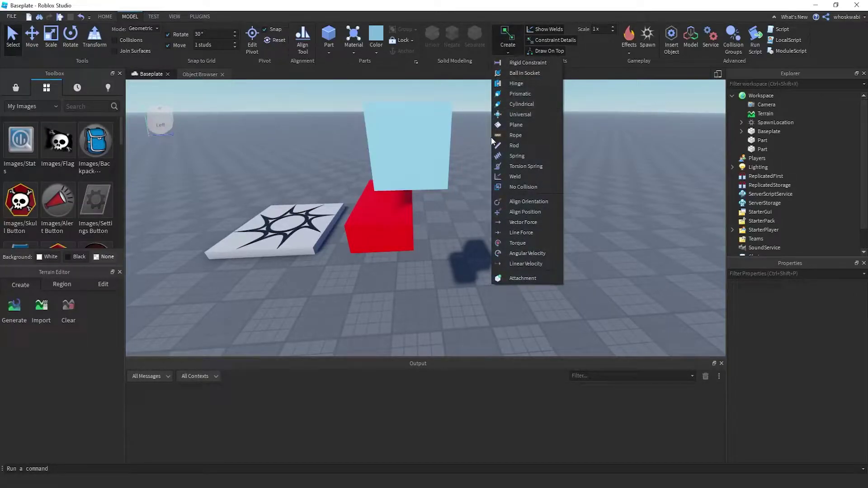
click(509, 176)
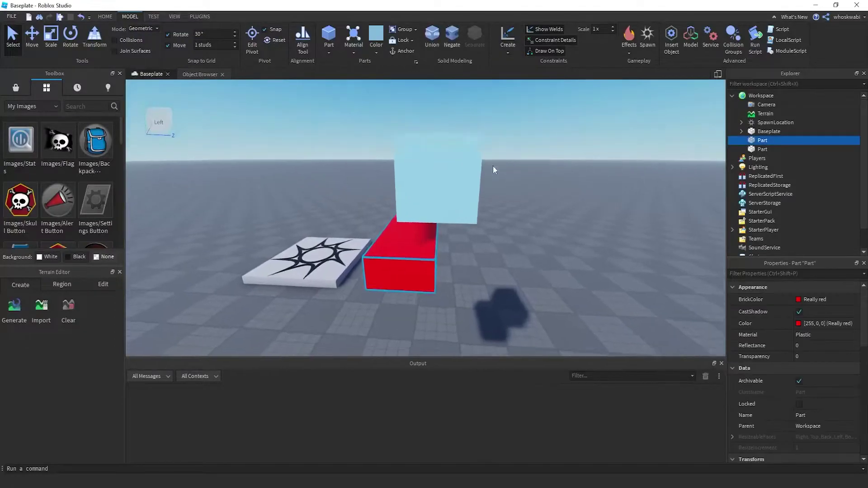
right_drag(493, 167, 495, 169)
click(501, 155)
click(444, 213)
click(479, 172)
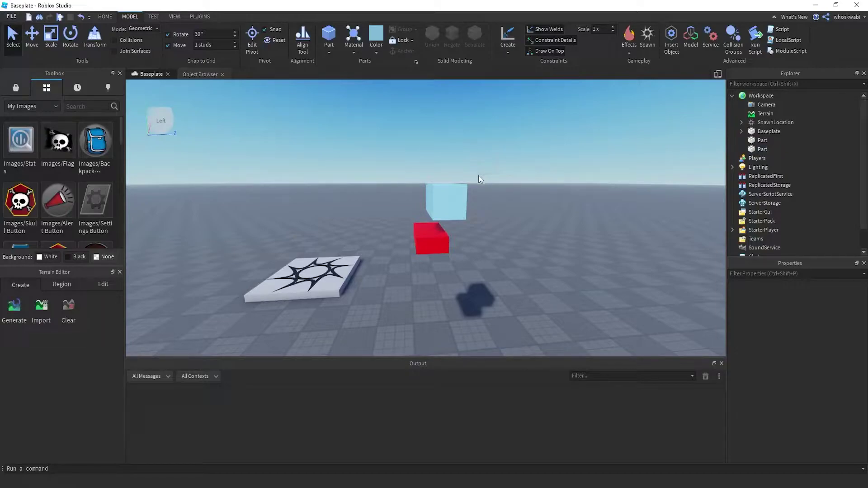
key(w)
key(d)
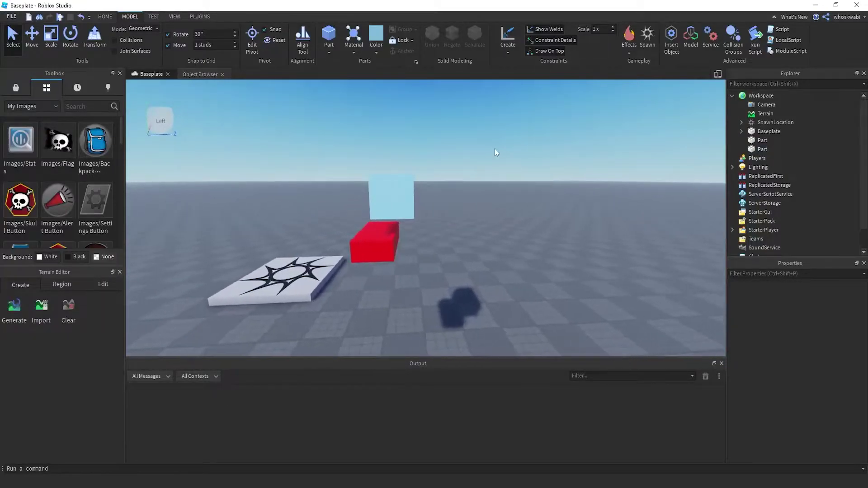
Step: Select the red and light blue parts together and join them with a Weld constraint
drag(391, 241, 363, 278)
key(a)
key(w)
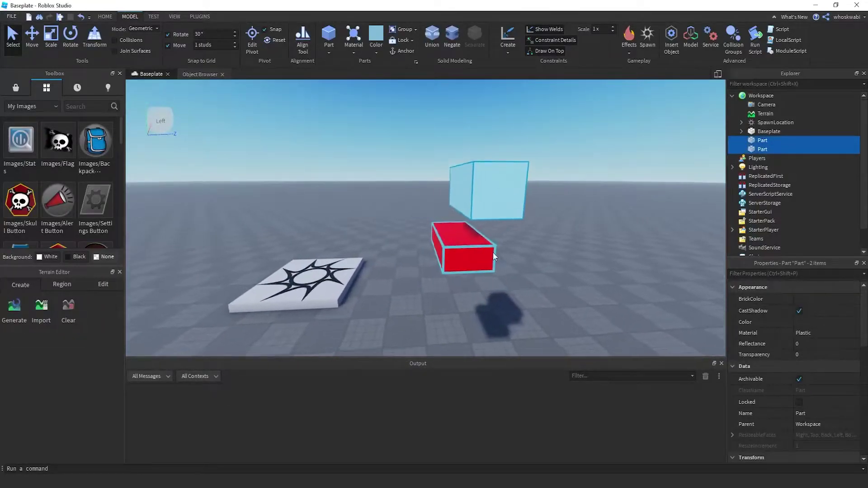
key(d)
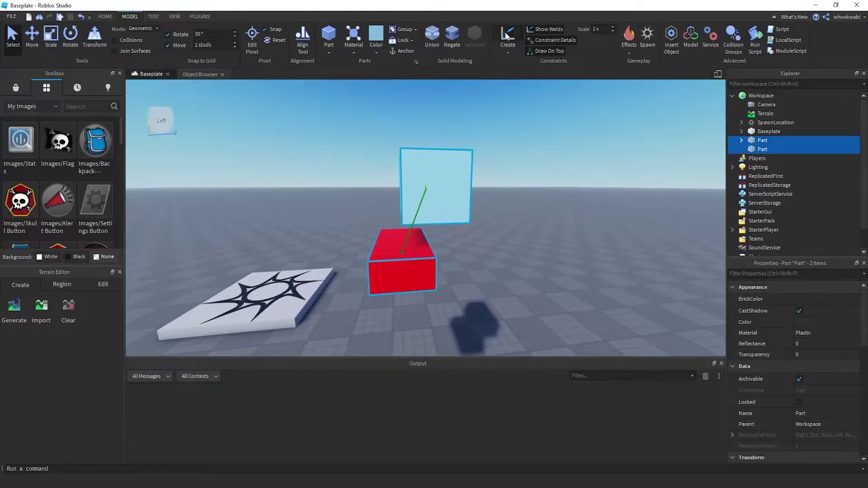
right_drag(503, 174, 503, 175)
key(a)
key(w)
key(d)
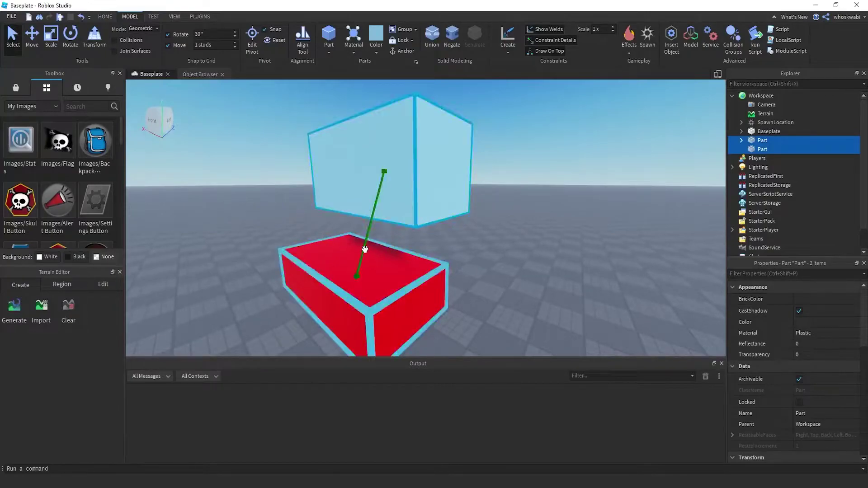
click(507, 53)
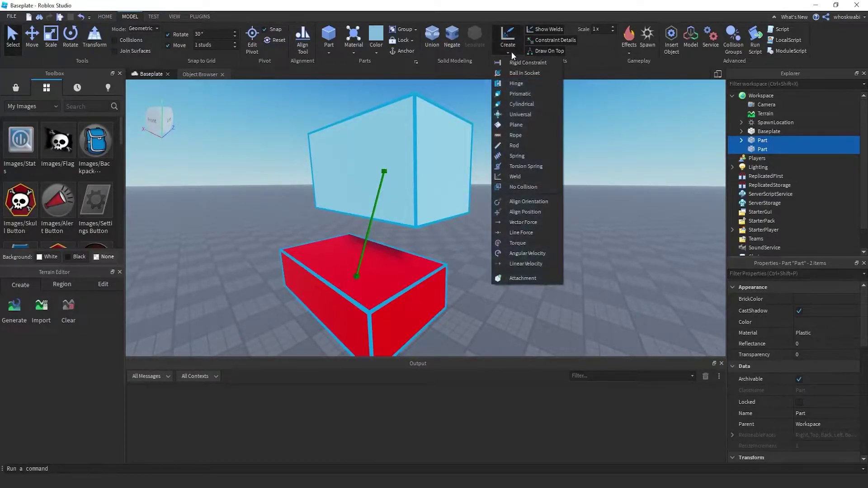
click(515, 176)
Step: Run the simulation to test the welded red and light blue parts, inspect them up close, and stop it
scroll(506, 132, down, 5)
click(417, 190)
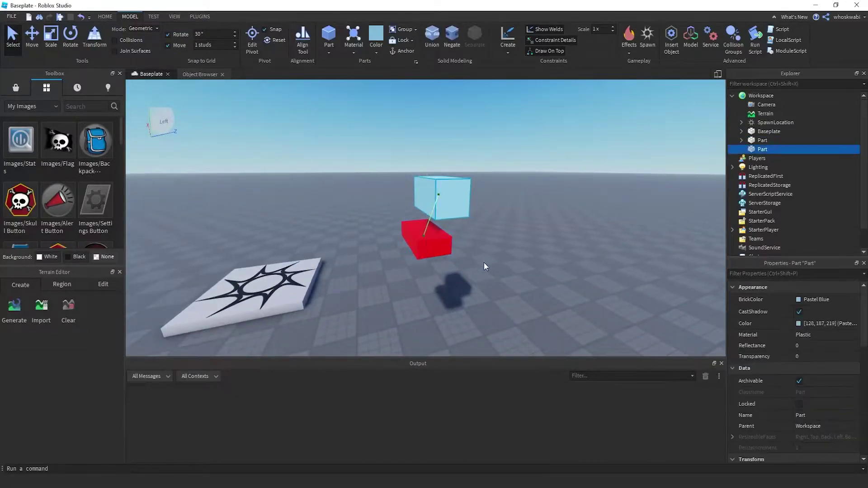
click(484, 263)
right_drag(484, 263, 484, 239)
scroll(484, 238, up, 2)
click(154, 17)
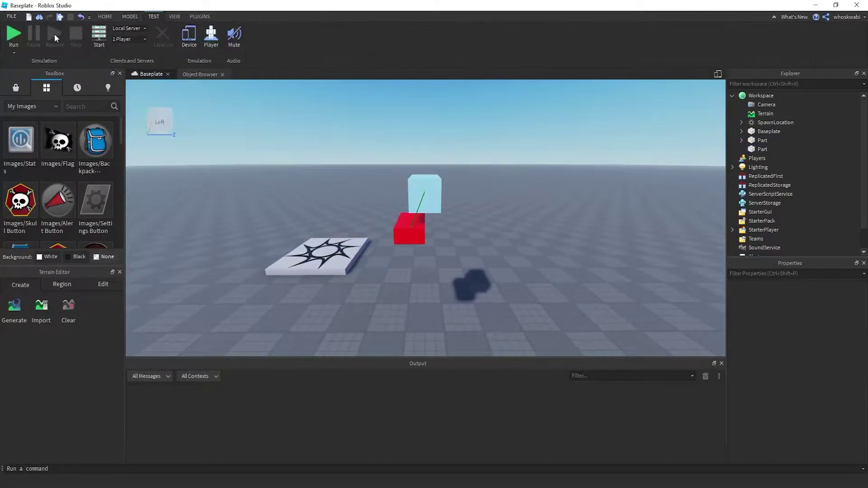
click(14, 36)
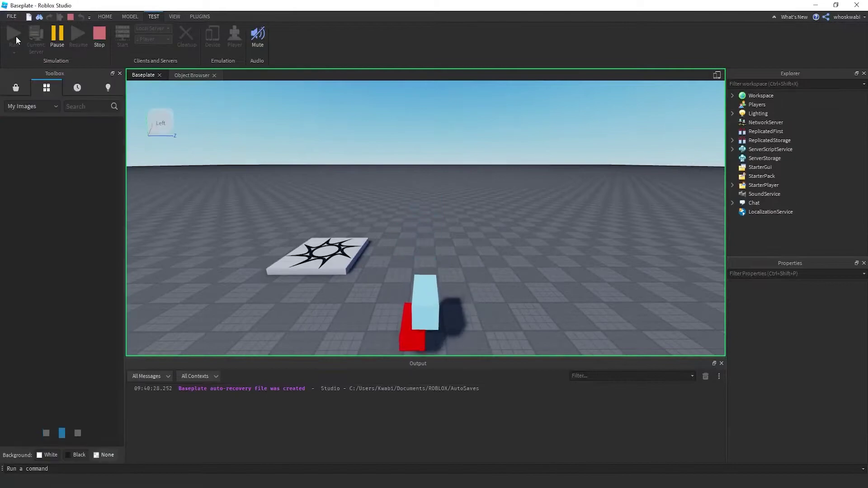
scroll(312, 195, up, 10)
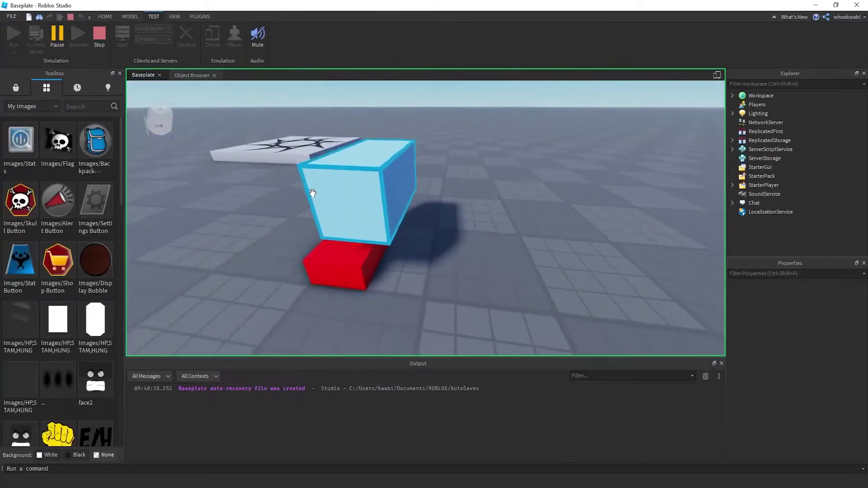
right_drag(313, 193, 312, 192)
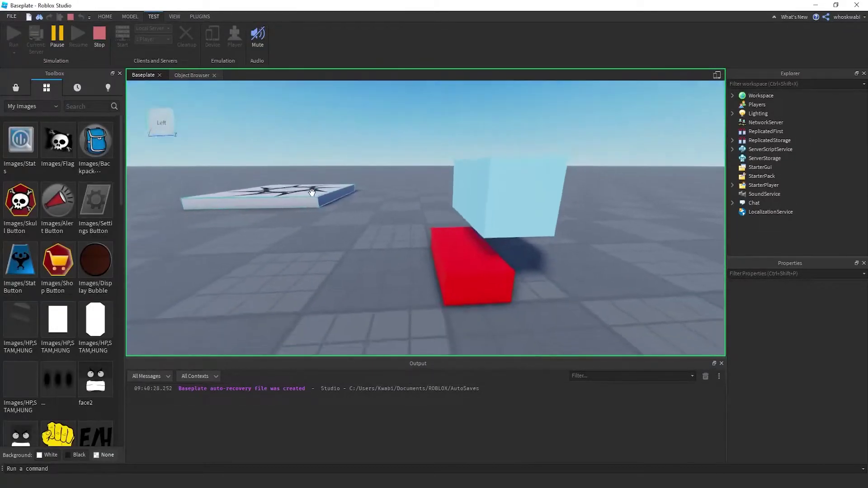
scroll(312, 193, down, 8)
click(101, 39)
Step: Duplicate the red part with its weld and move the copy sideways so it sits beside the original
scroll(414, 153, up, 5)
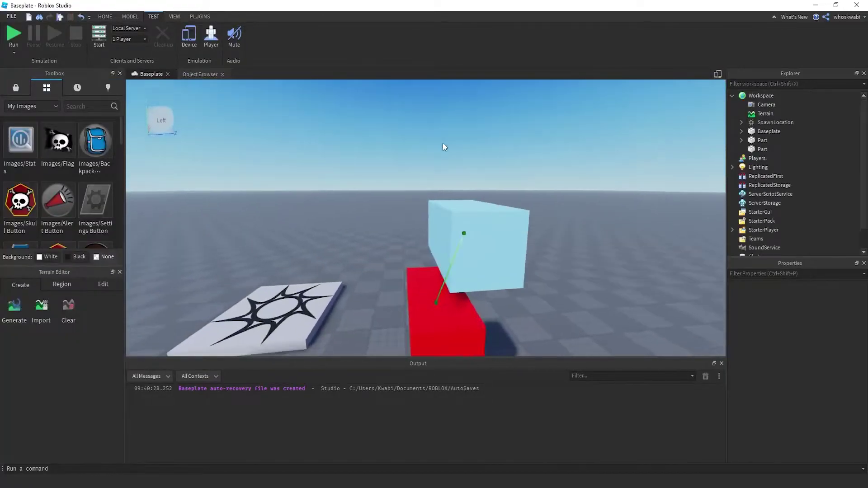
scroll(443, 143, down, 2)
click(408, 276)
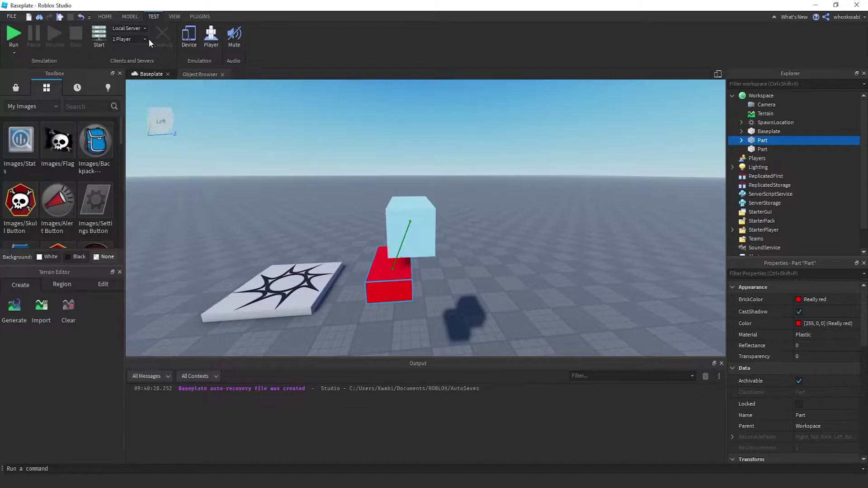
click(105, 16)
click(89, 36)
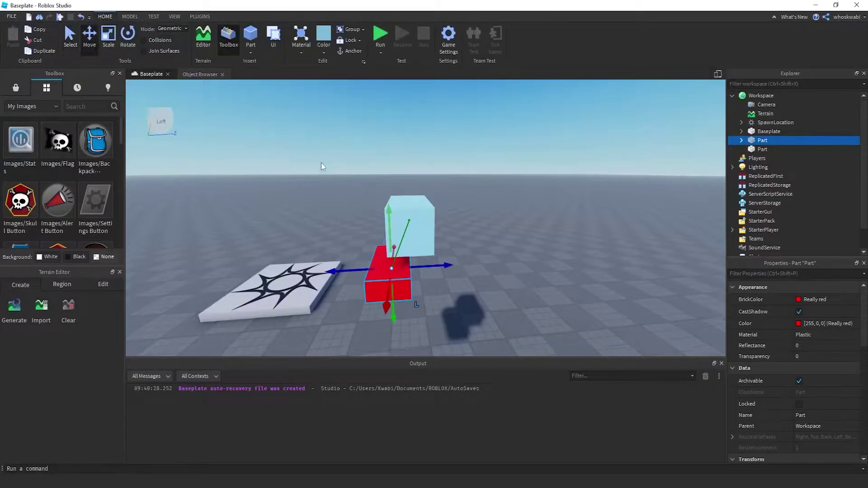
scroll(322, 166, down, 2)
key(ctrl+d)
drag(443, 249, 483, 246)
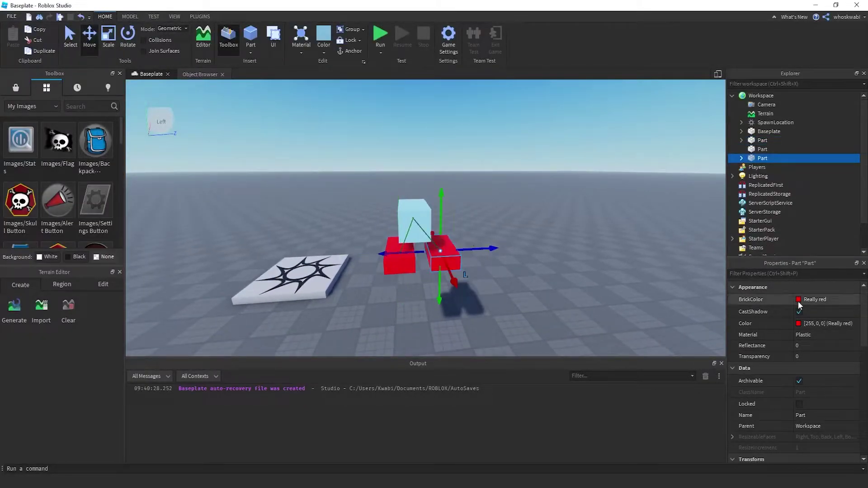
Step: Set the duplicated part's BrickColor to Sea green
click(799, 306)
click(744, 347)
click(519, 237)
Step: Duplicate the green part with its weld and raise the copy above the light blue part
click(459, 245)
key(ctrl+d)
drag(460, 223, 465, 140)
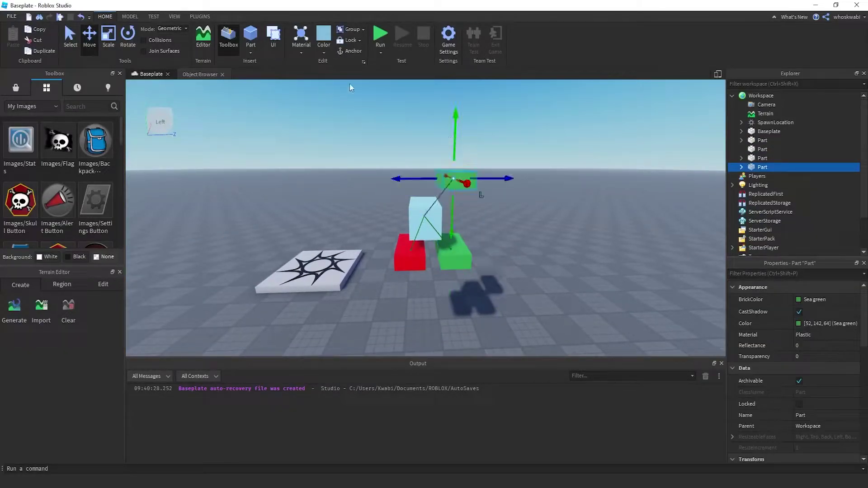
Step: Change the raised copy's BrickColor to a dark blue
click(800, 301)
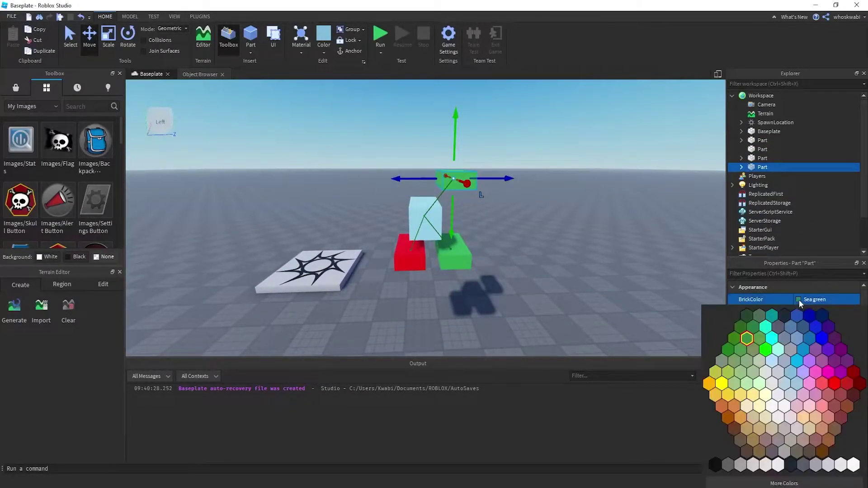
click(817, 328)
click(530, 221)
Step: Examine the welds linking the red, green and dark blue parts to the central light blue part
scroll(528, 220, up, 5)
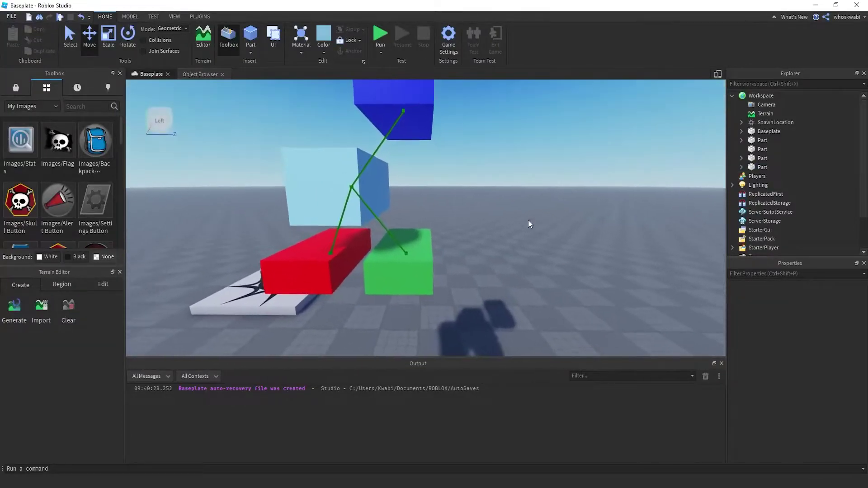
scroll(528, 220, down, 3)
click(408, 211)
scroll(411, 209, down, 4)
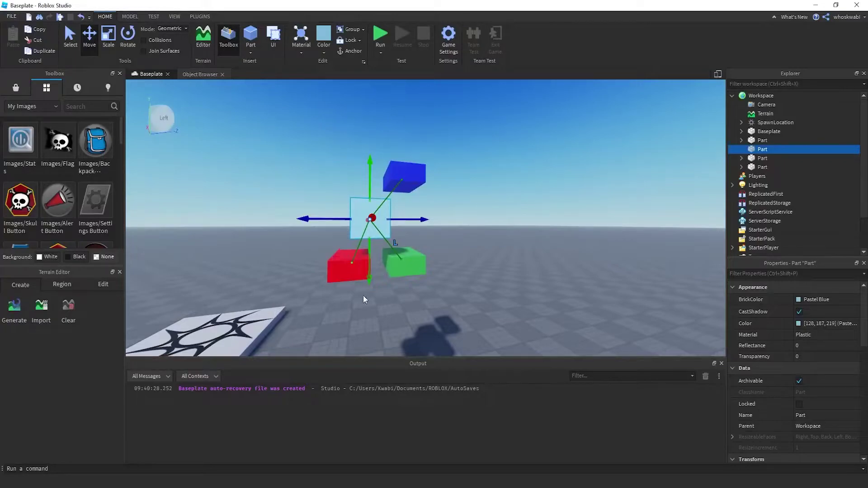
click(393, 285)
scroll(357, 251, up, 5)
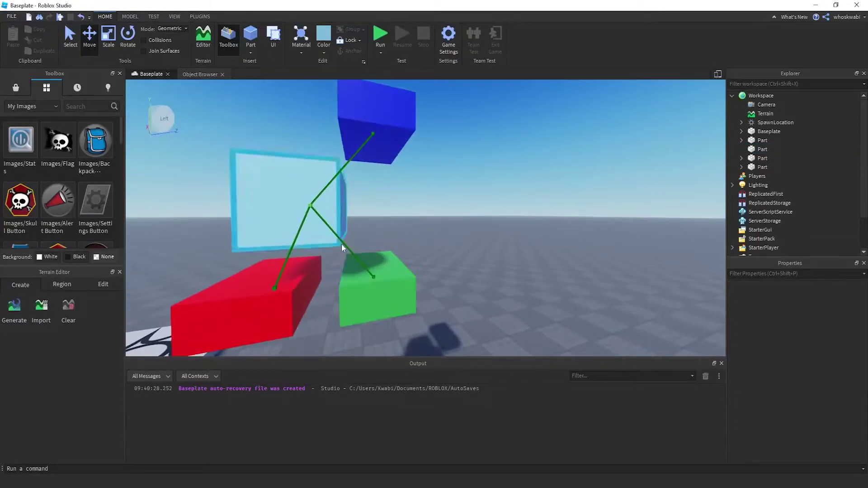
scroll(378, 167, down, 6)
click(405, 233)
scroll(435, 173, down, 4)
right_drag(435, 173, 422, 171)
scroll(435, 173, up, 6)
scroll(435, 173, down, 5)
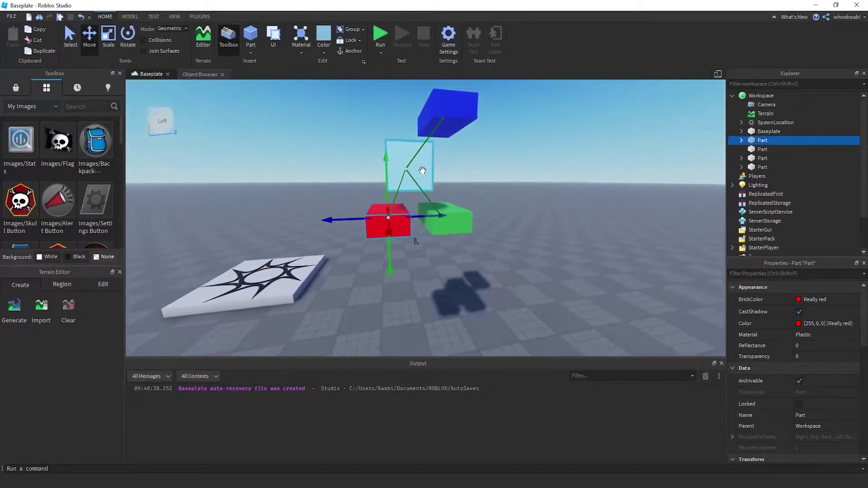
Step: Duplicate the red part with its weld beside the original and delete the copy
scroll(423, 171, up, 3)
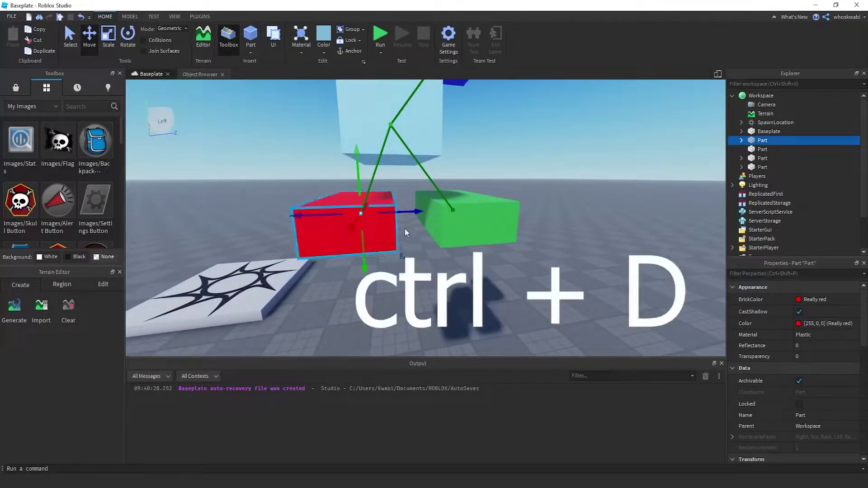
key(ctrl+d)
drag(396, 207, 263, 197)
scroll(280, 201, down, 5)
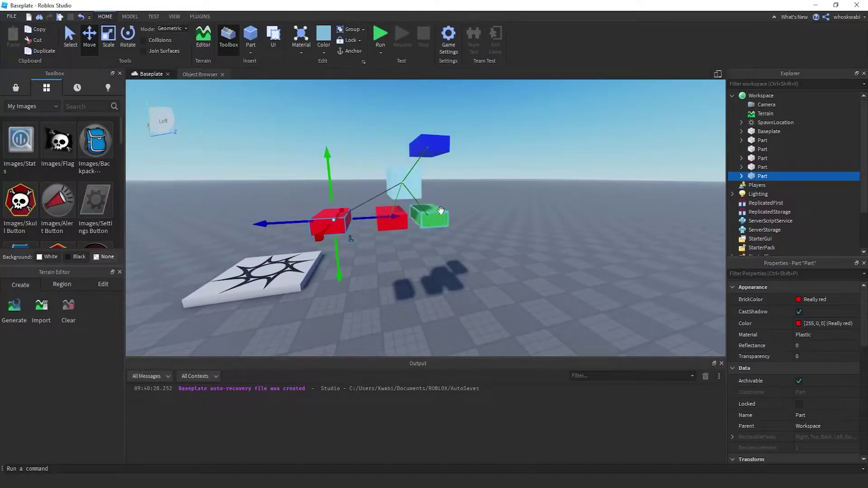
key(Delete)
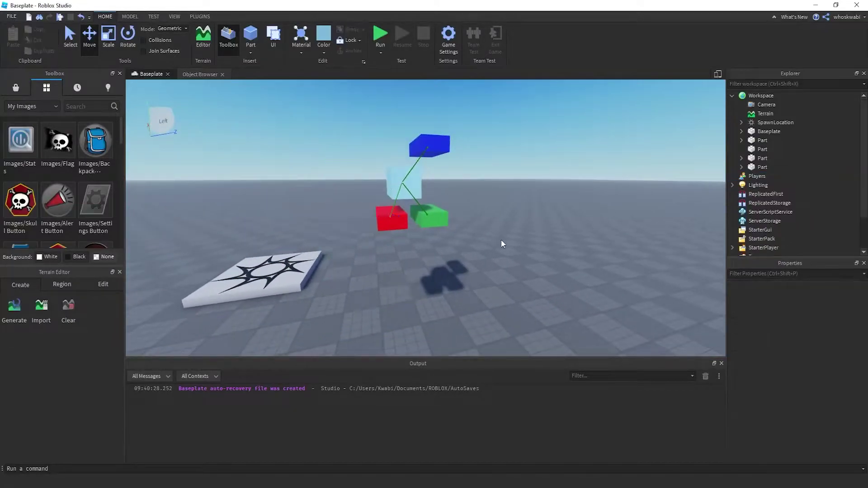
Step: Delete the green part and the dark blue part from the welded assembly
click(437, 219)
key(Delete)
click(432, 148)
key(Delete)
key(ctrl+z)
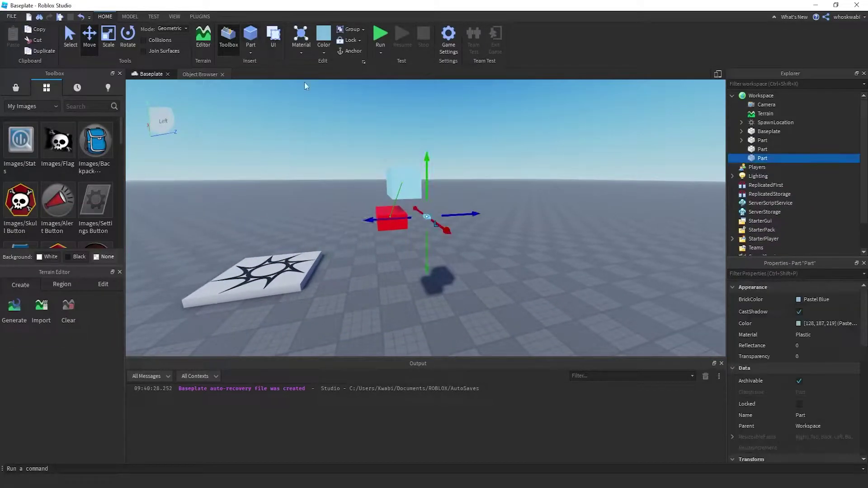
Step: Weld the green part to the light blue part
scroll(462, 191, up, 3)
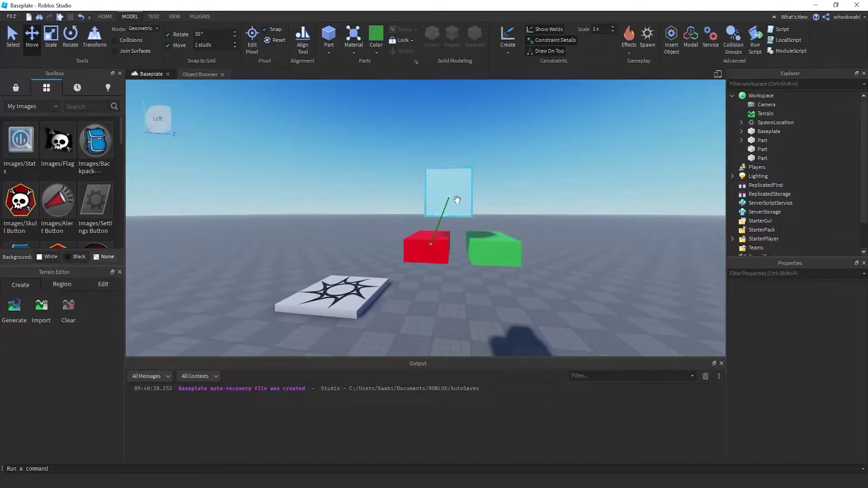
click(447, 181)
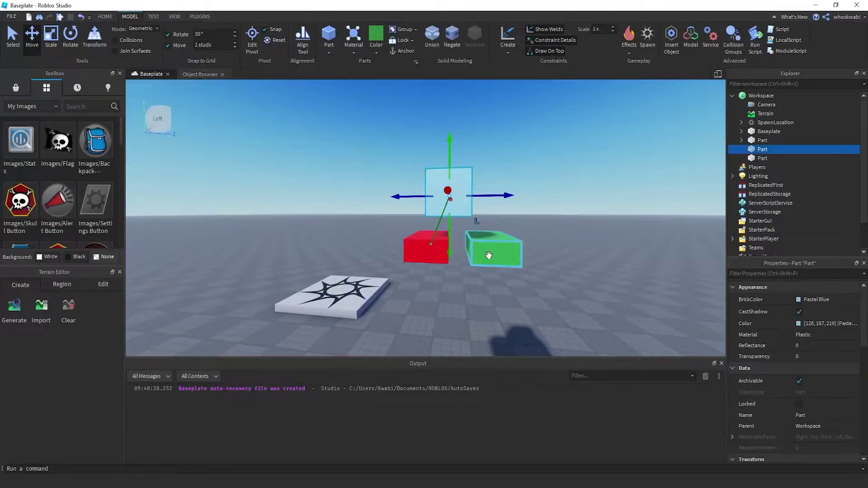
ctrl+click(479, 244)
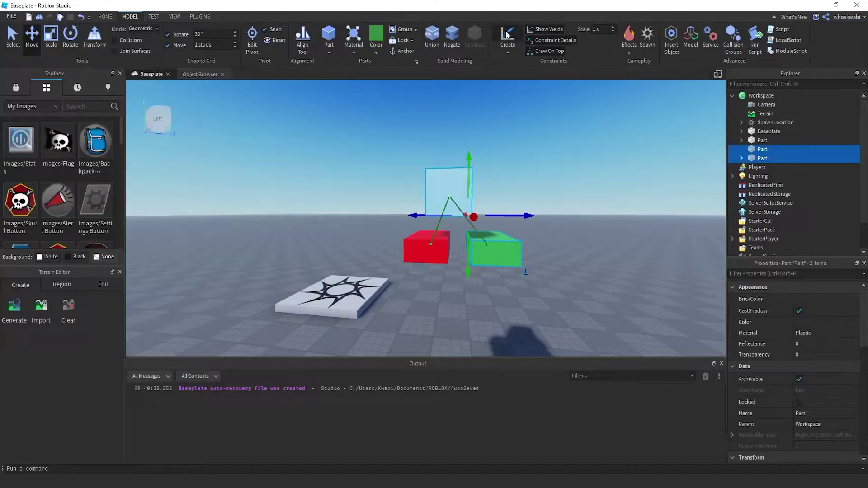
Step: Duplicate the light blue part, offset the copy sideways toward the green part and stretch it taller
click(448, 186)
key(f)
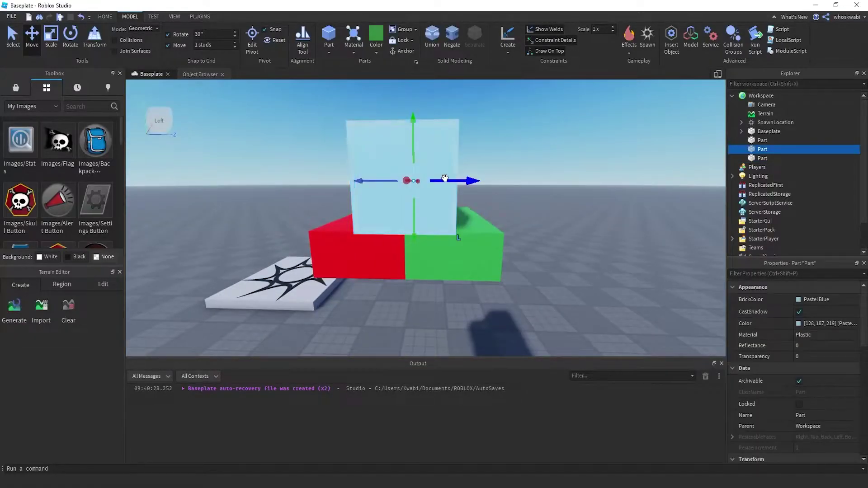
scroll(430, 178, down, 3)
key(ctrl+d)
drag(445, 198, 489, 199)
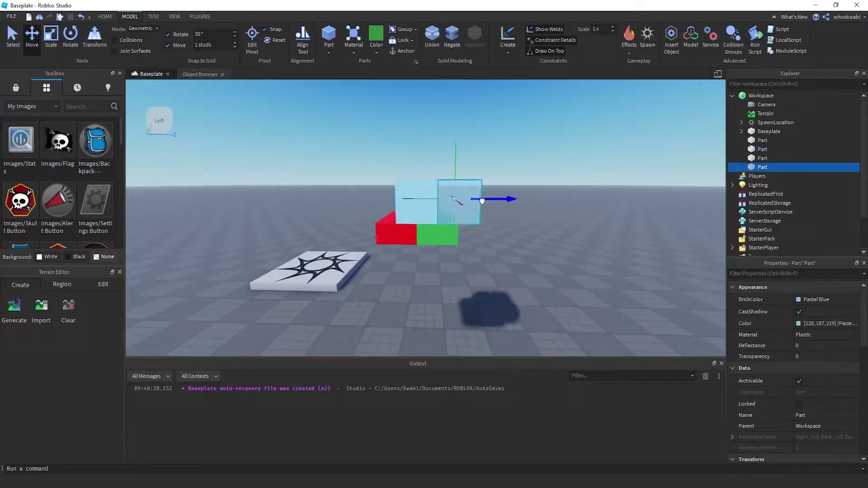
click(55, 46)
drag(462, 170, 458, 122)
Step: Color the stretched copy yellow
click(373, 49)
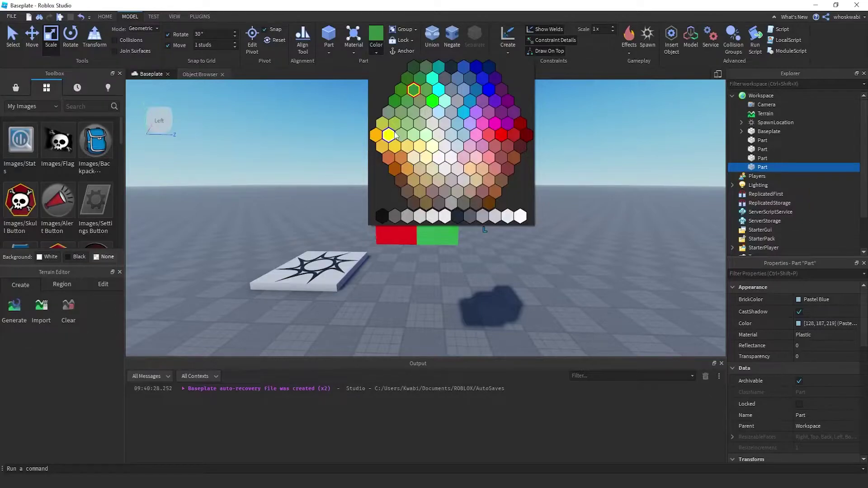
click(392, 134)
click(524, 190)
Step: Select the red, green, light blue and yellow parts together and weld them in one operation
scroll(525, 190, down, 4)
right_drag(525, 189, 506, 252)
key(w)
drag(507, 256, 422, 120)
click(506, 36)
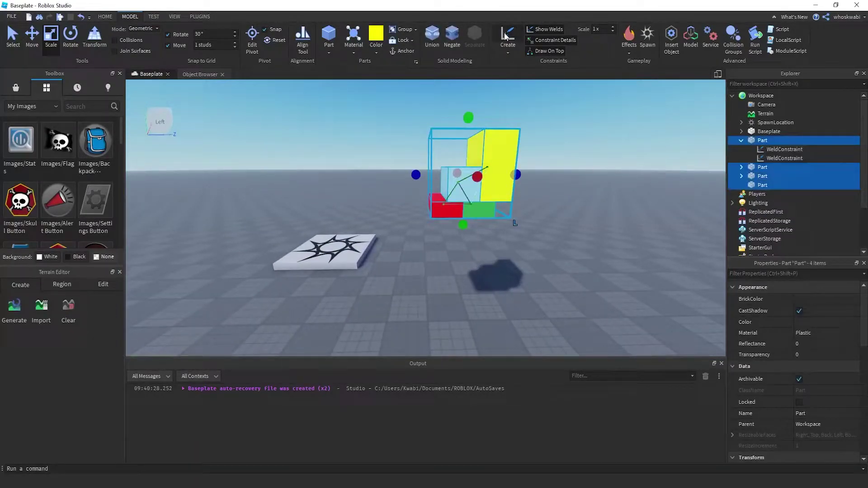
click(537, 202)
right_drag(537, 202, 535, 202)
key(w)
right_drag(386, 199, 488, 215)
Step: Undo the group weld along with the yellow color, stretch and sideways move of the duplicated part
key(ctrl+z)
key(ctrl+z)
key(ctrl+z)
key(ctrl+z)
key(ctrl+z)
key(a)
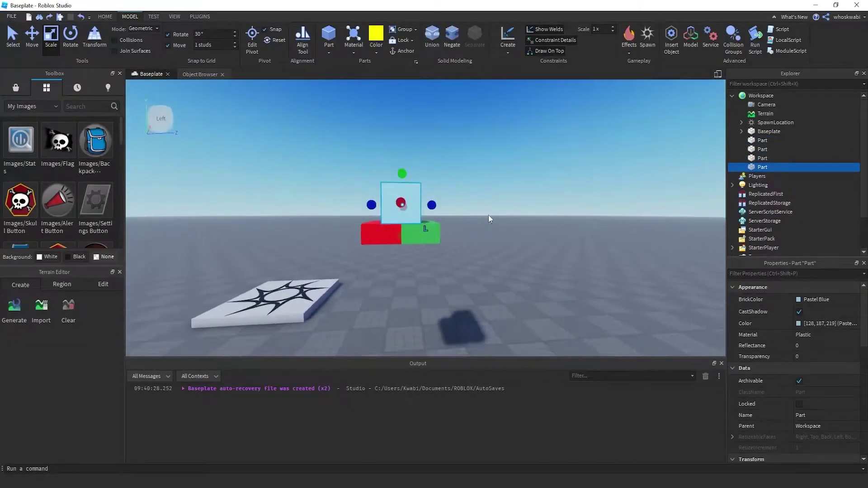
Step: Raise one of the overlapping light blue parts above the red and green parts and delete the other copy
click(489, 215)
click(406, 217)
click(33, 36)
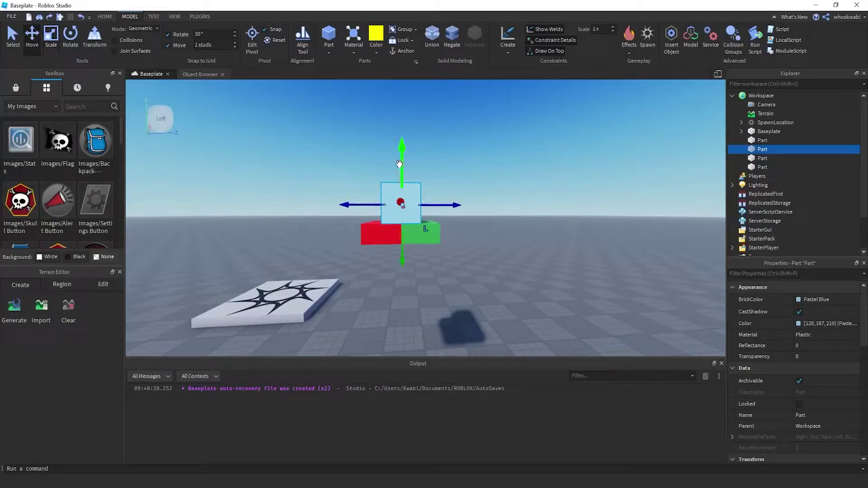
drag(399, 164, 398, 154)
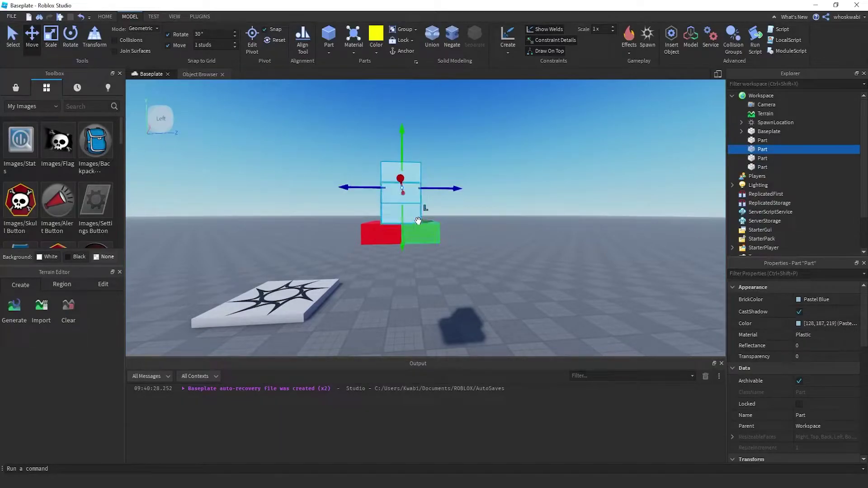
click(419, 221)
key(Delete)
Step: Slide the green part away from the red part, leaving a gap between them
click(425, 235)
drag(445, 232, 466, 231)
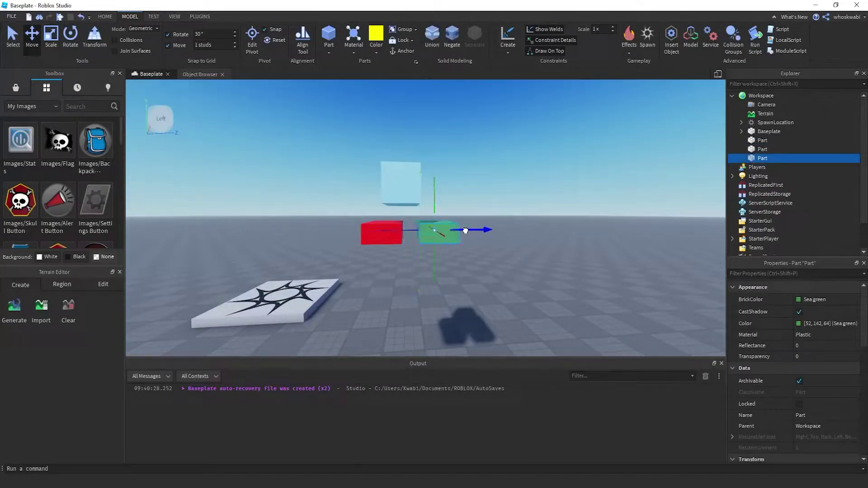
Step: Weld the red part to the light blue part and to the green part
click(397, 233)
ctrl+click(411, 188)
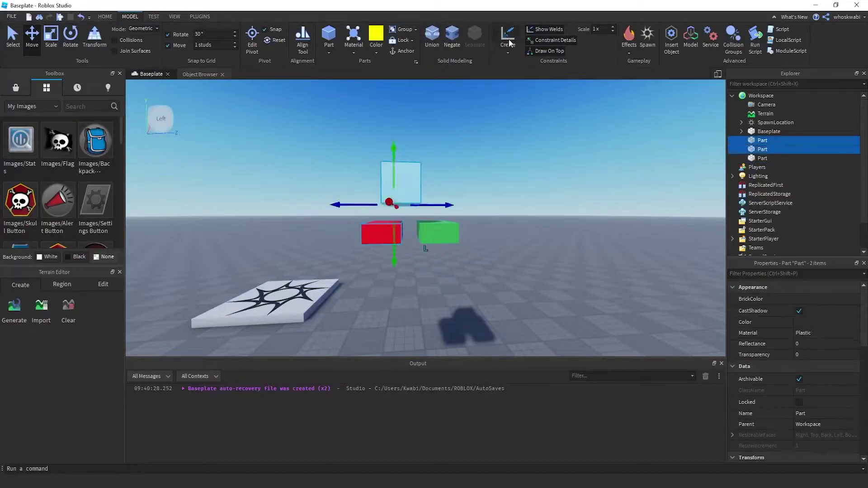
ctrl+click(384, 226)
ctrl+click(437, 233)
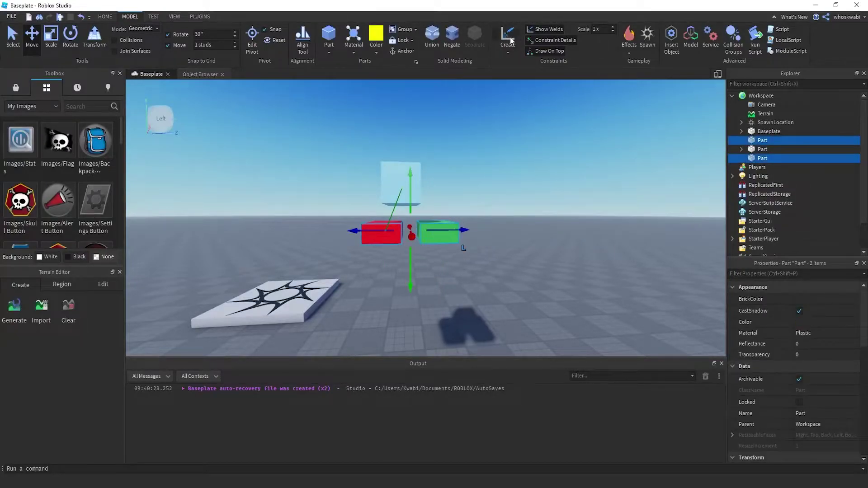
scroll(420, 155, up, 5)
click(391, 205)
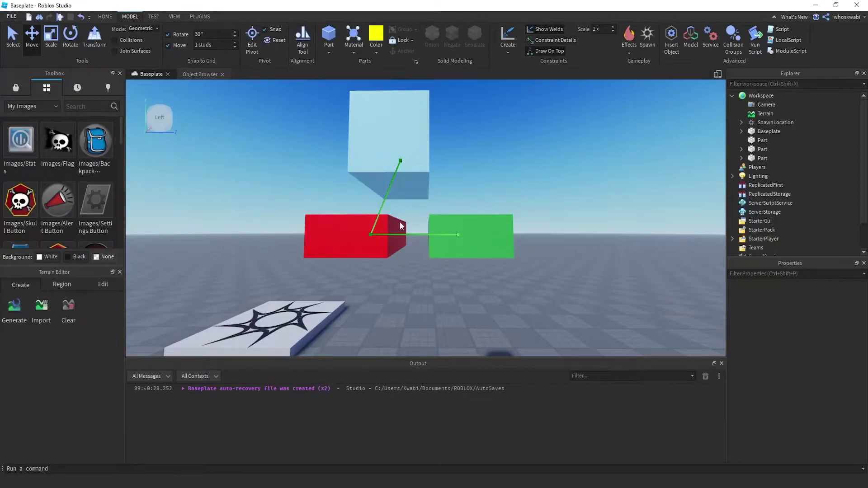
Step: Toggle Constraint Details and switch on Draw On Top to inspect the weld between the red and light blue parts
click(553, 41)
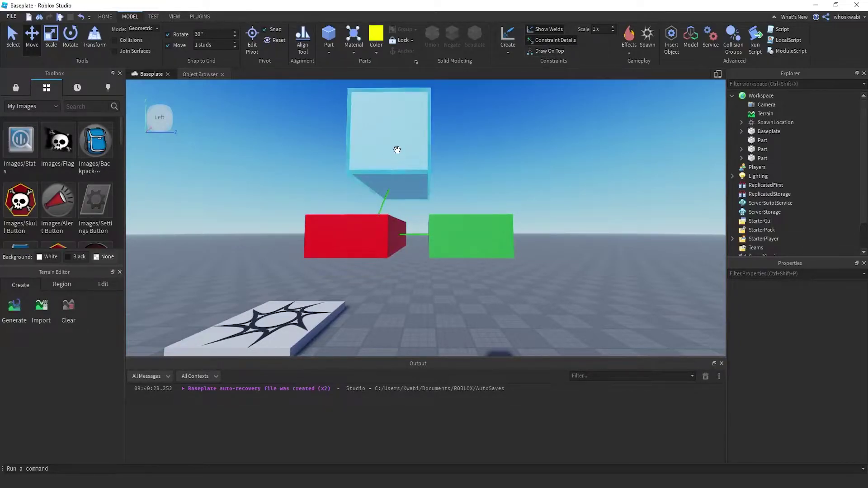
click(542, 50)
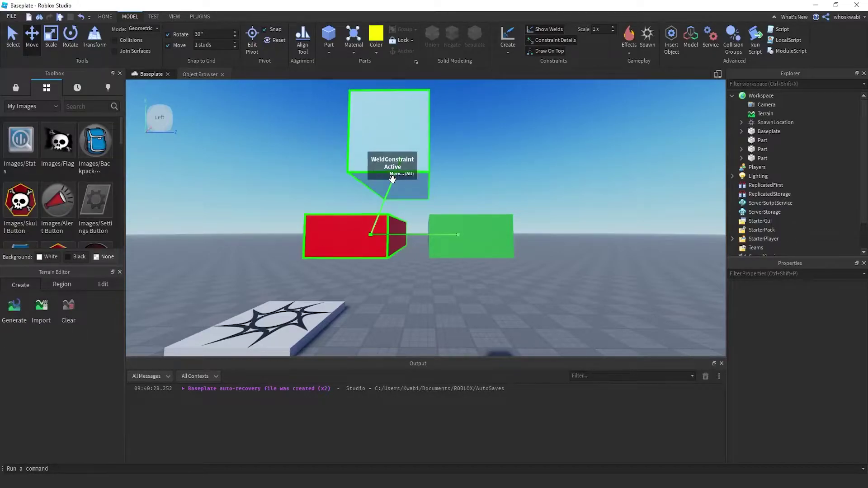
right_drag(523, 171, 524, 165)
scroll(523, 165, down, 3)
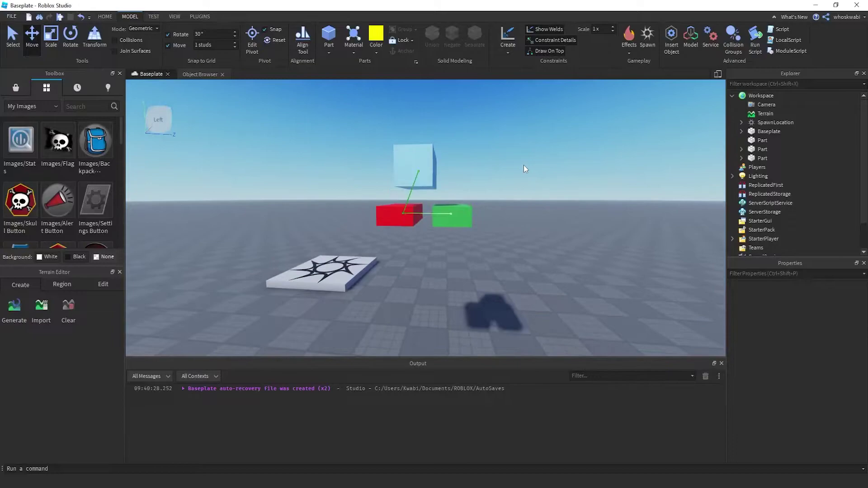
Step: Delete both WeldConstraints nested under the parts in the workspace
scroll(524, 165, up, 2)
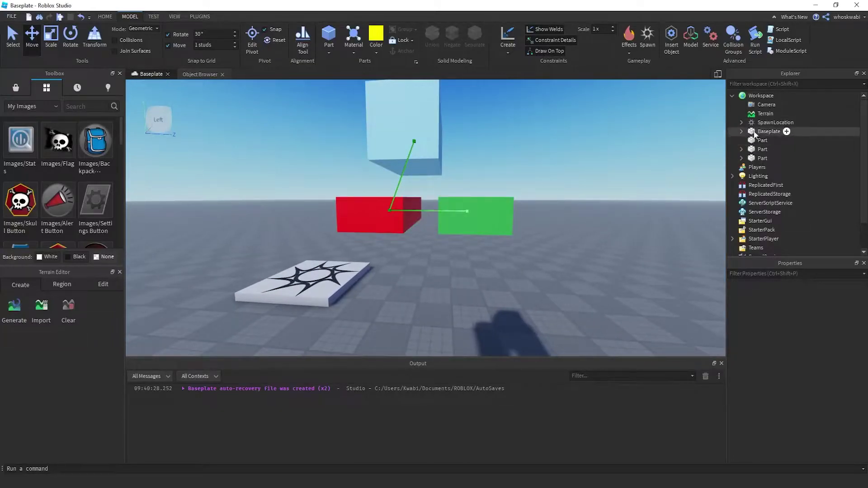
click(742, 149)
click(742, 167)
click(784, 158)
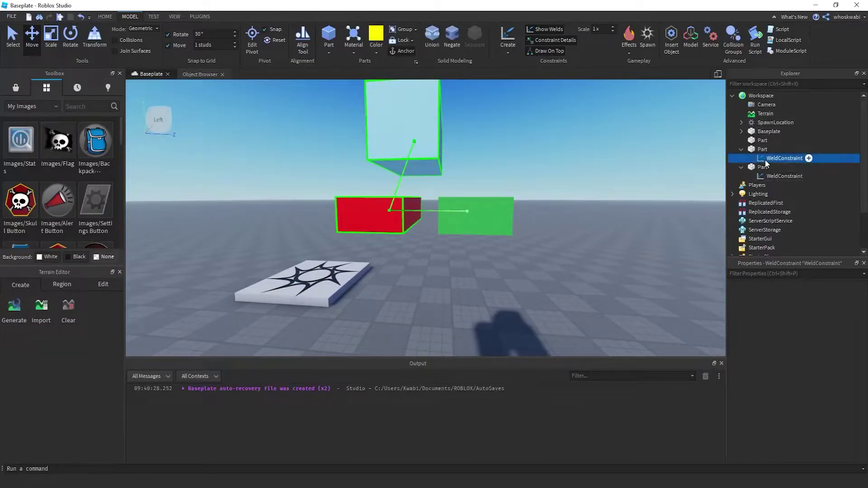
ctrl+click(764, 176)
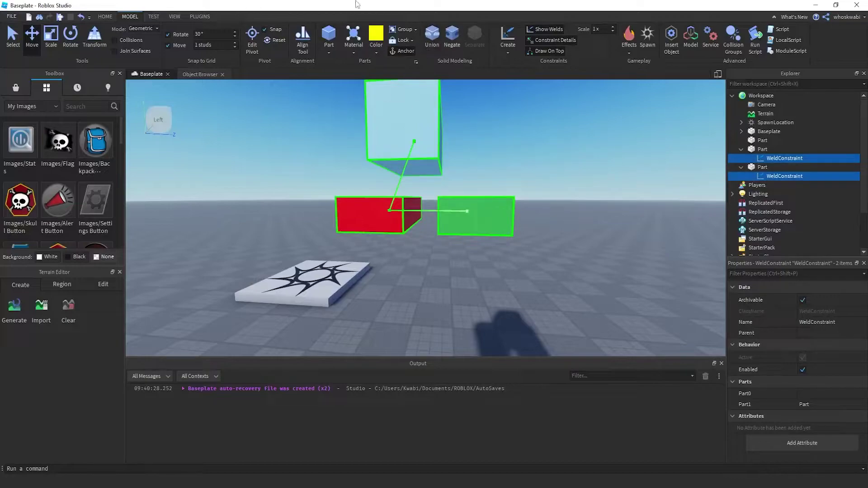
key(Delete)
Step: Place the light blue part and the green part side by side on the baseplate
scroll(449, 127, up, 5)
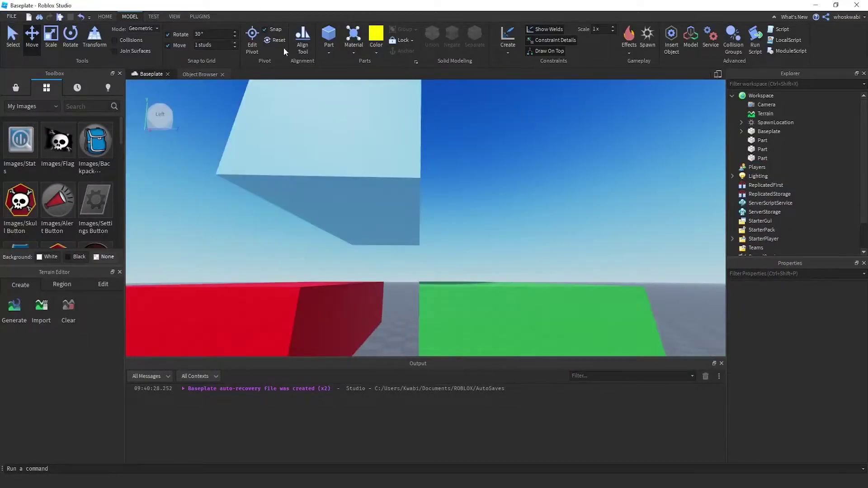
right_drag(393, 144, 394, 145)
scroll(393, 144, down, 4)
drag(393, 144, 509, 222)
right_drag(373, 161, 373, 163)
drag(266, 139, 429, 223)
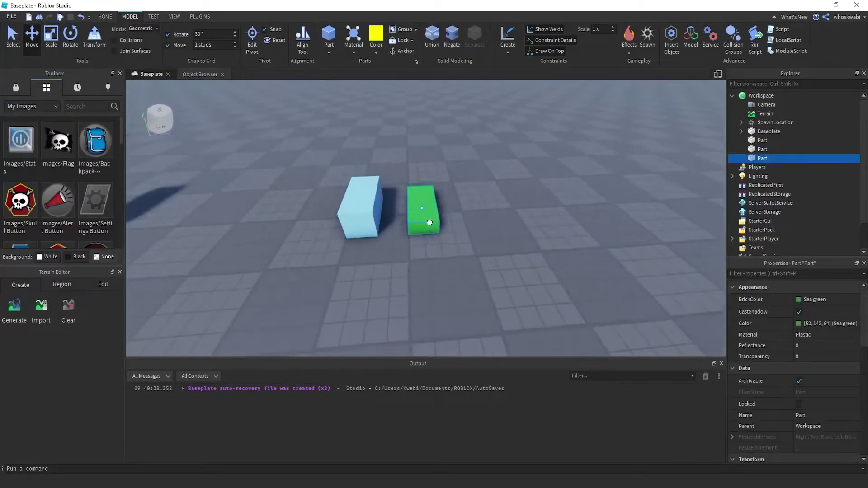
Step: Cut the light blue part from the workspace and undo the cut
right_drag(429, 223, 416, 207)
scroll(426, 183, up, 3)
click(409, 165)
scroll(412, 164, up, 4)
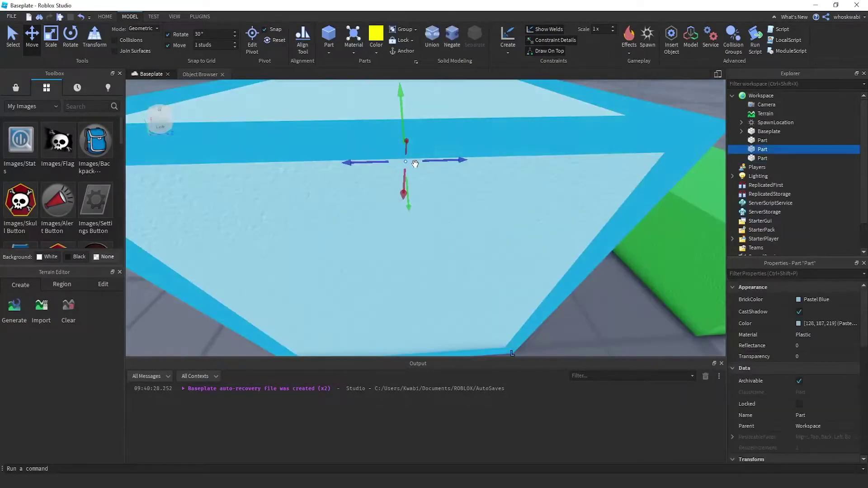
scroll(412, 163, down, 4)
scroll(682, 142, up, 3)
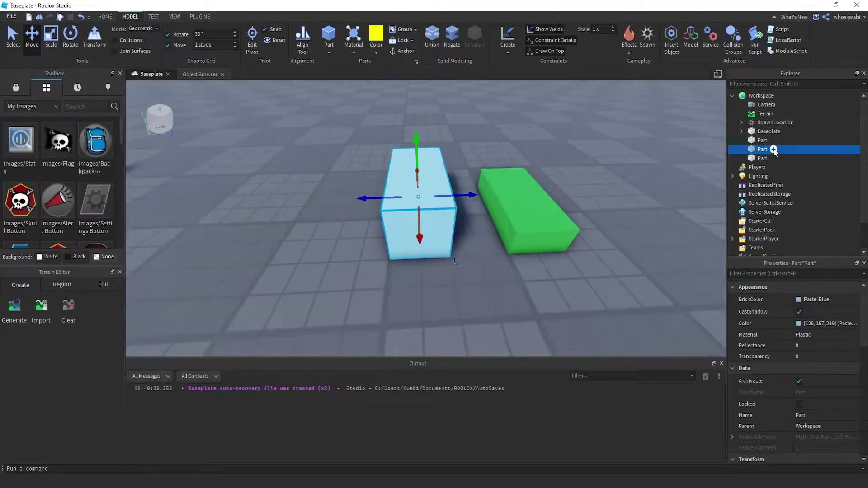
right_click(742, 150)
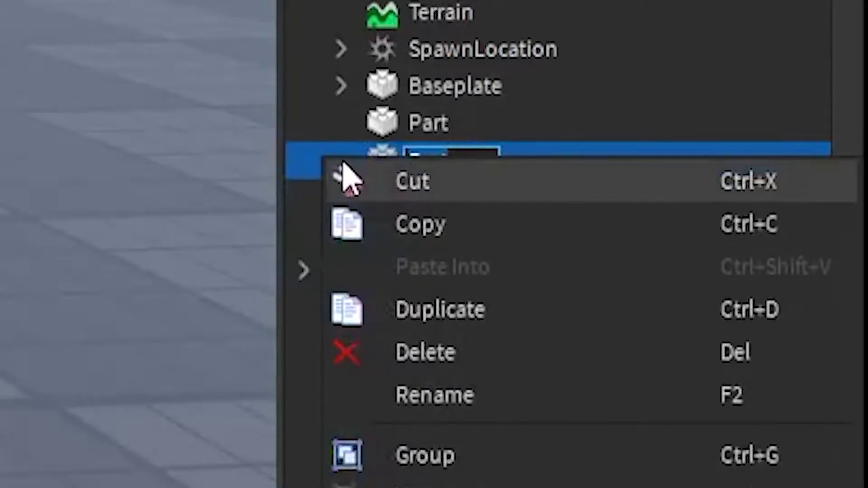
click(344, 164)
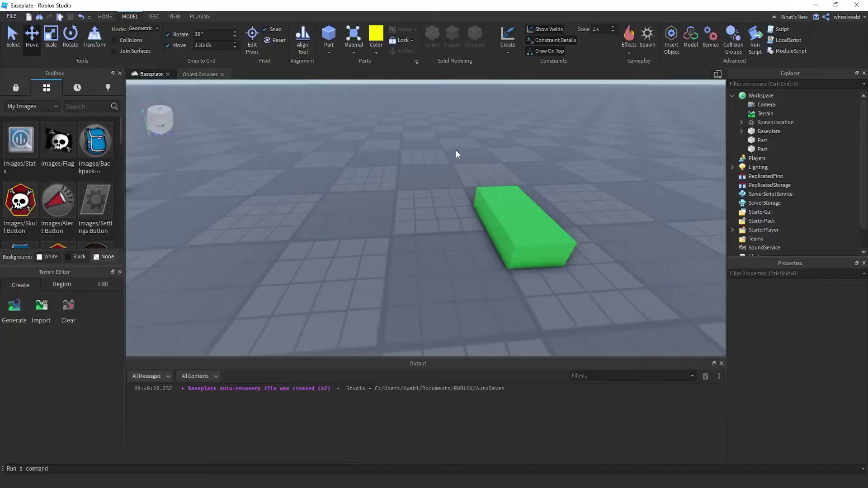
key(ctrl+z)
Step: Examine which Part entries in the workspace tree correspond to the green and light blue parts, and view the green part's available commands
click(519, 155)
click(425, 207)
click(766, 150)
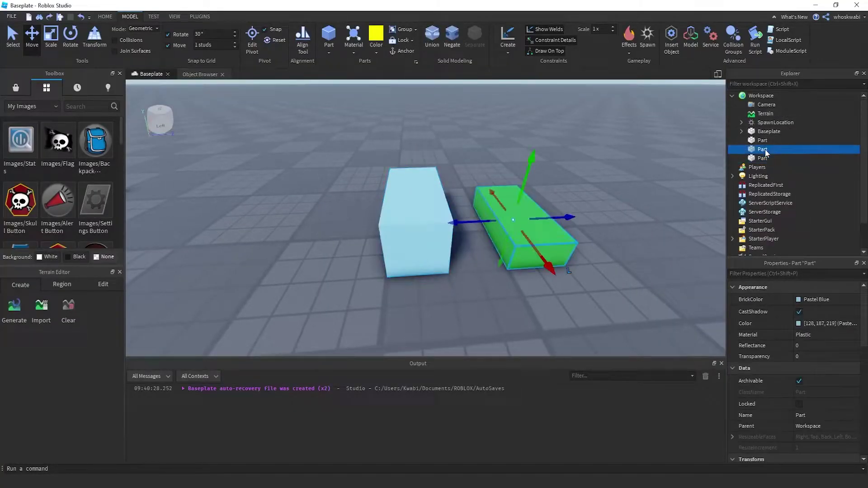
click(716, 157)
click(766, 149)
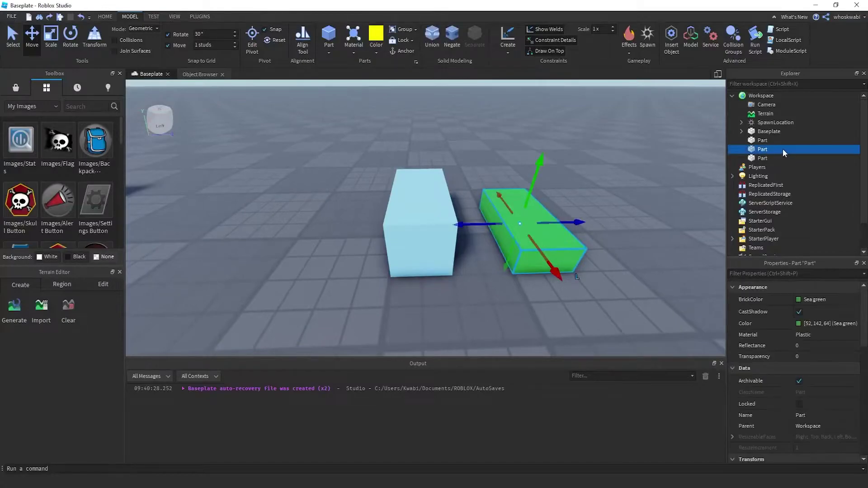
right_click(783, 150)
click(771, 149)
click(770, 149)
right_click(760, 150)
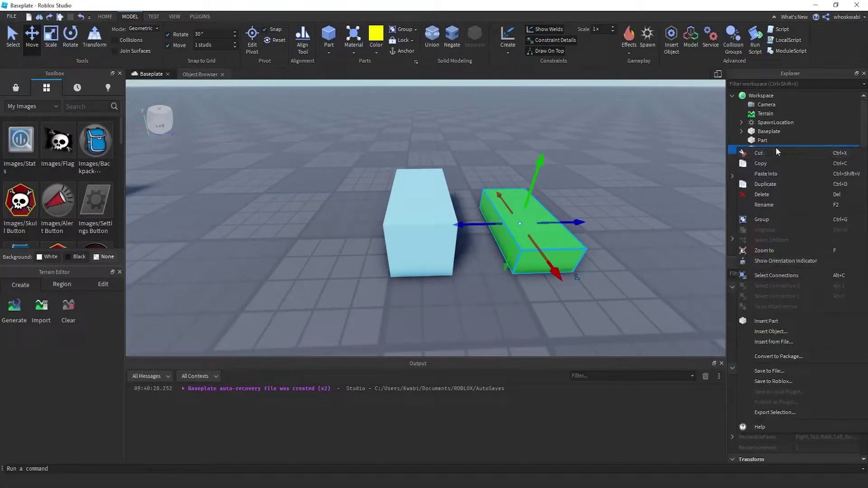
click(774, 123)
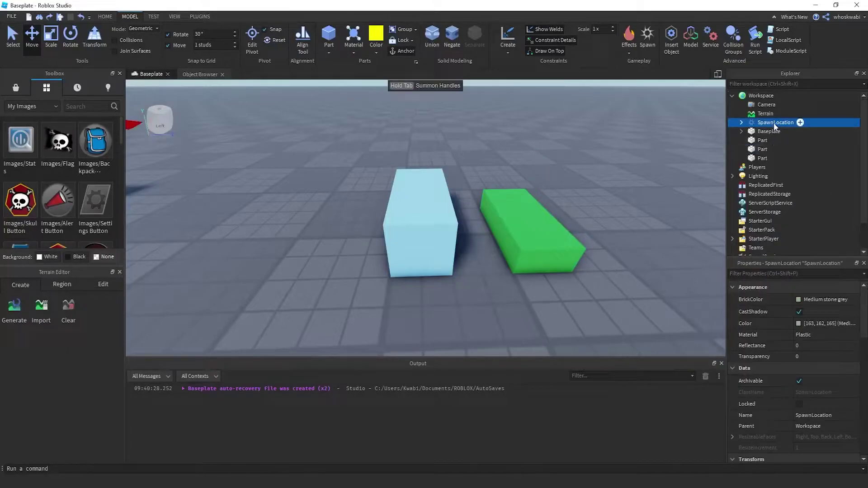
click(765, 151)
click(772, 141)
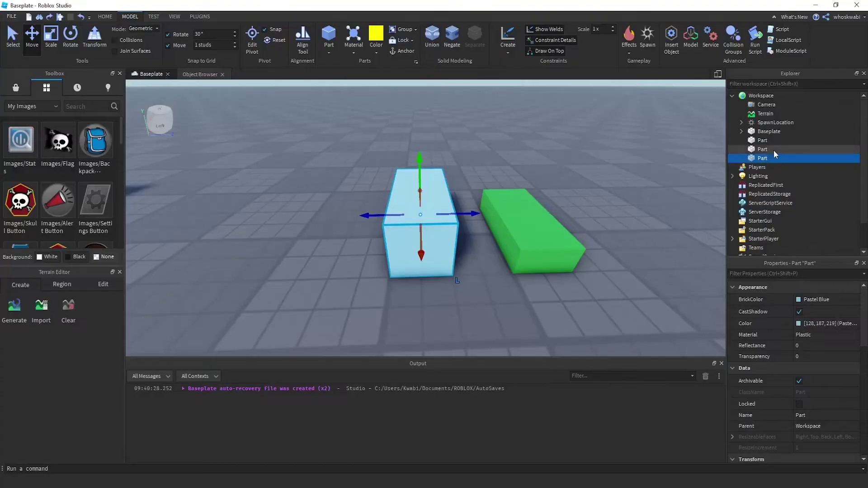
Step: Insert a WeldConstraint into the green part
click(762, 149)
right_click(740, 151)
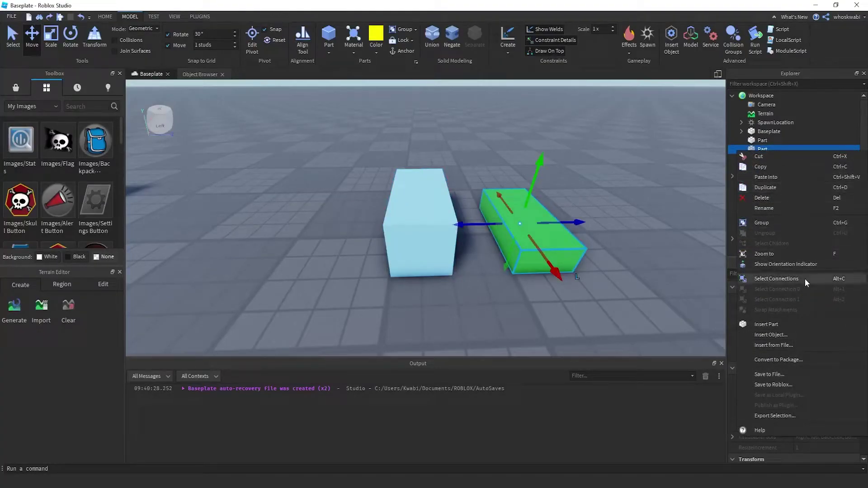
click(779, 335)
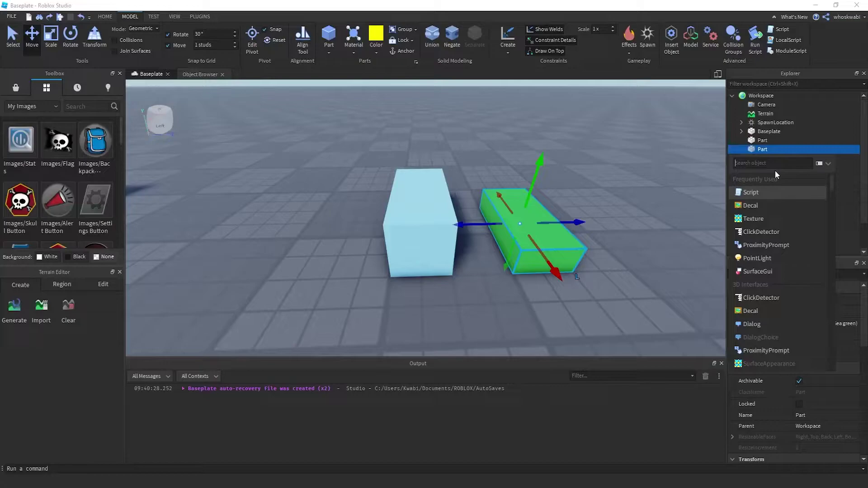
text(weldc)
key(Return)
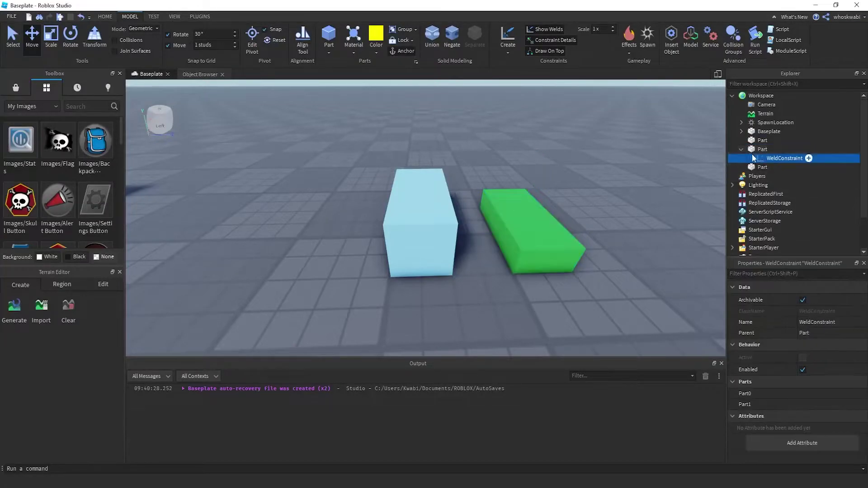
Step: Assign the green part as Part0 and the light blue part as Part1 of the new WeldConstraint
click(764, 148)
click(763, 158)
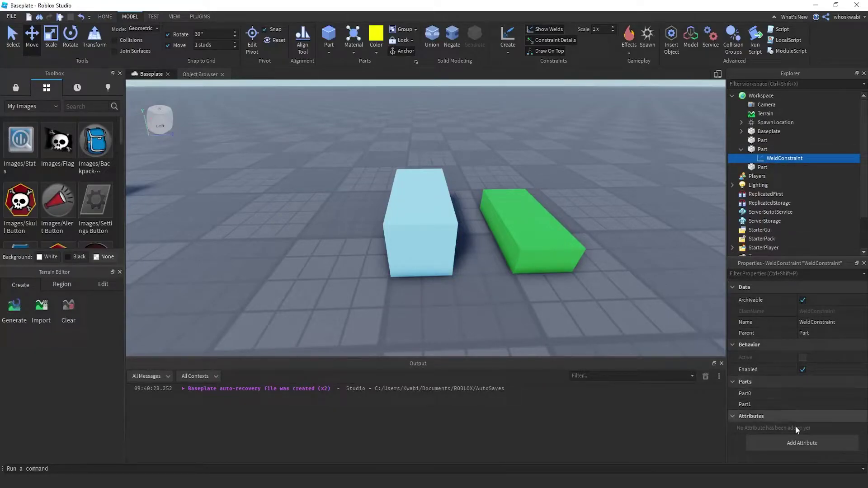
click(808, 393)
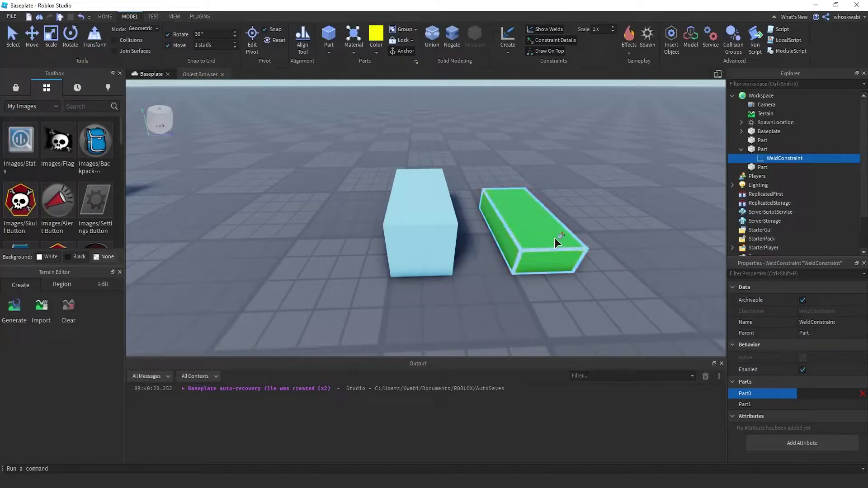
click(761, 150)
click(762, 150)
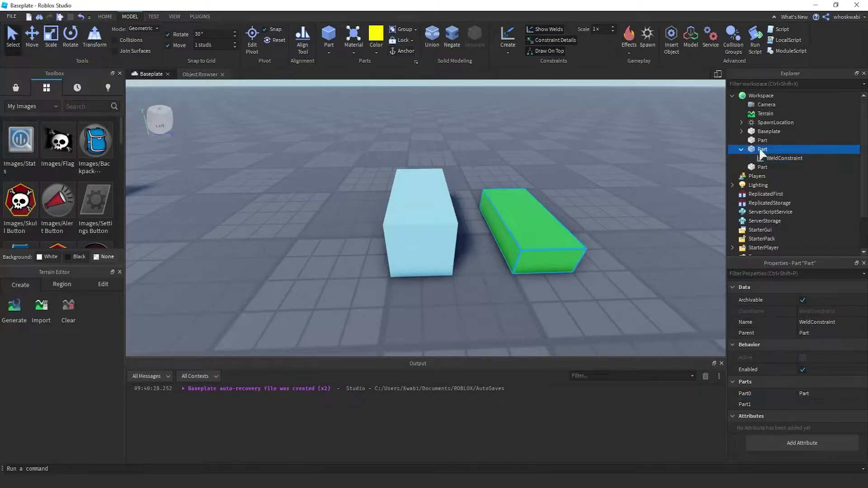
click(764, 158)
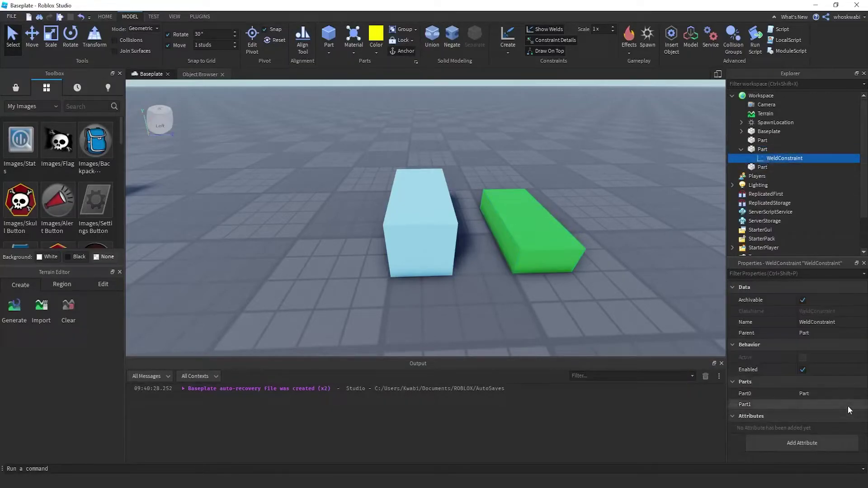
click(805, 403)
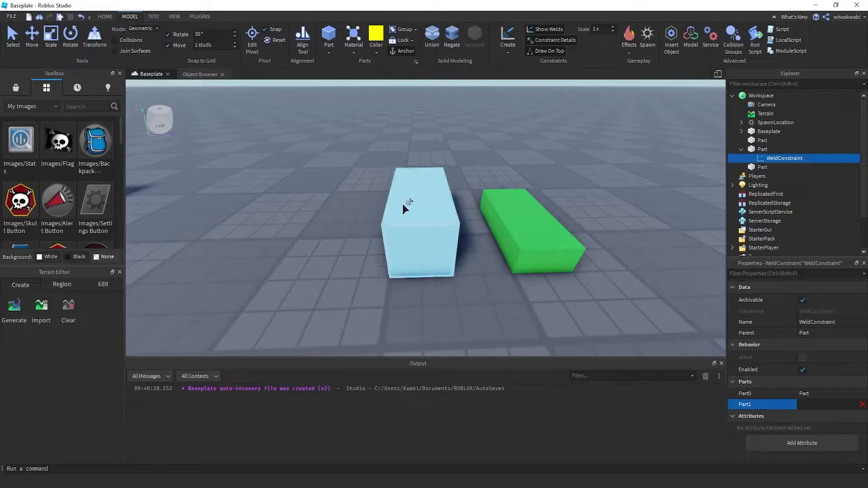
click(427, 214)
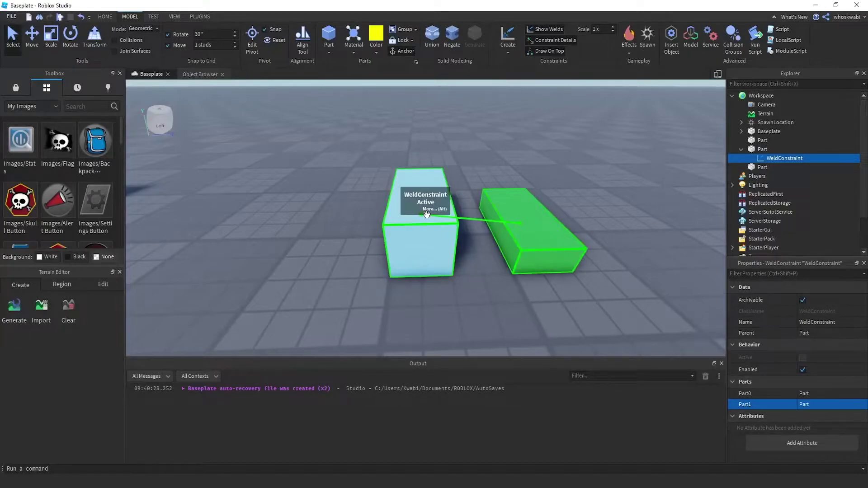
click(495, 307)
Step: Insert a yellow block part and place it so it rests partly on top of the green part
right_drag(517, 277, 517, 276)
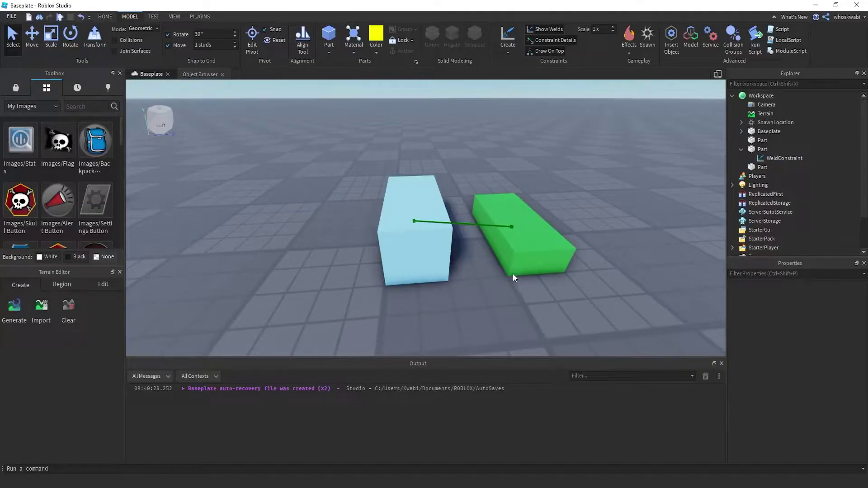
right_drag(560, 182, 488, 269)
key(d)
key(s)
key(a)
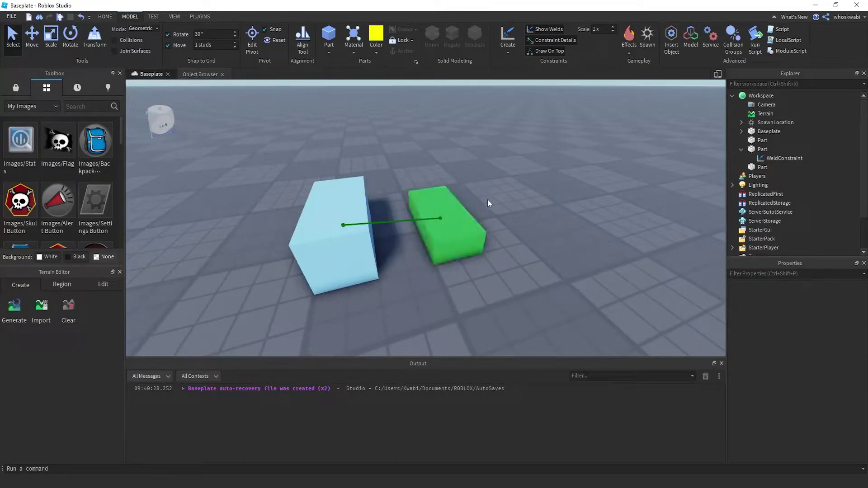
click(328, 36)
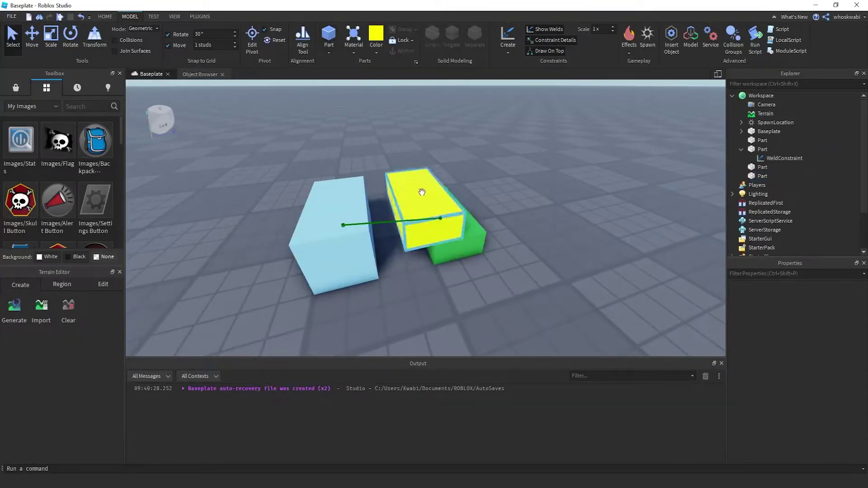
drag(423, 192, 500, 222)
key(w)
right_drag(500, 221, 497, 216)
key(a)
scroll(512, 208, down, 2)
drag(589, 229, 528, 223)
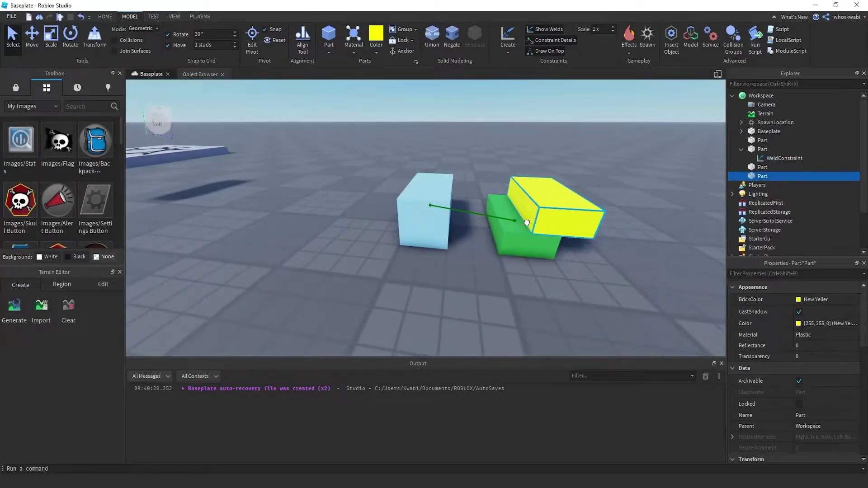
Step: Insert a WeldConstraint into the yellow part
right_drag(611, 164, 612, 160)
key(w)
key(d)
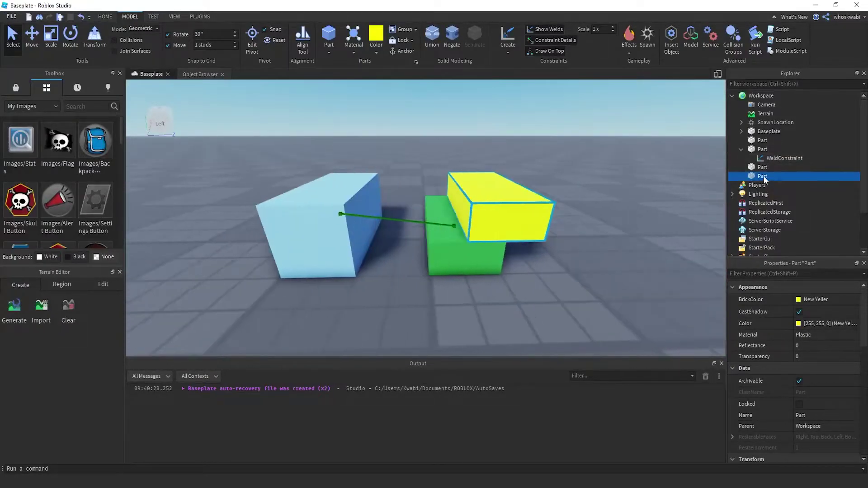
click(764, 169)
click(766, 176)
right_click(770, 175)
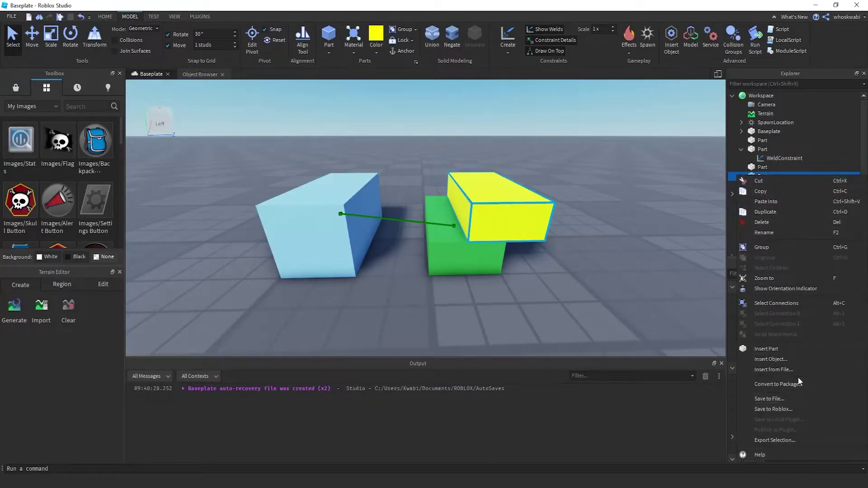
click(772, 359)
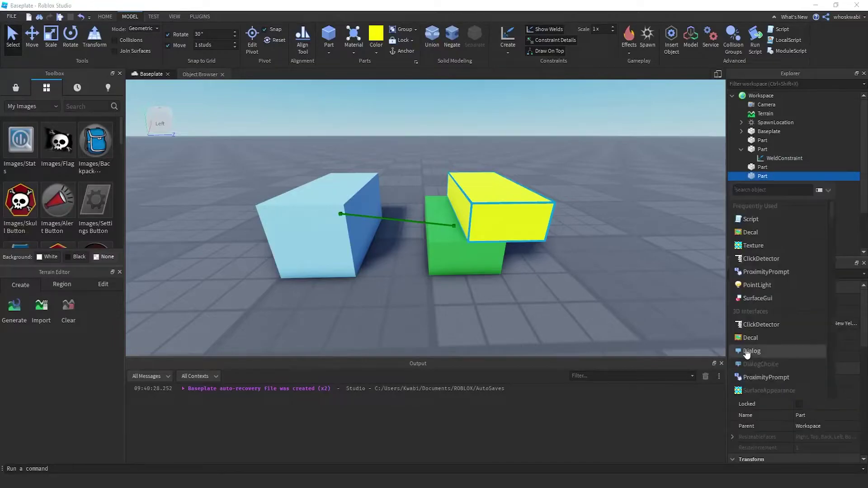
text(weld)
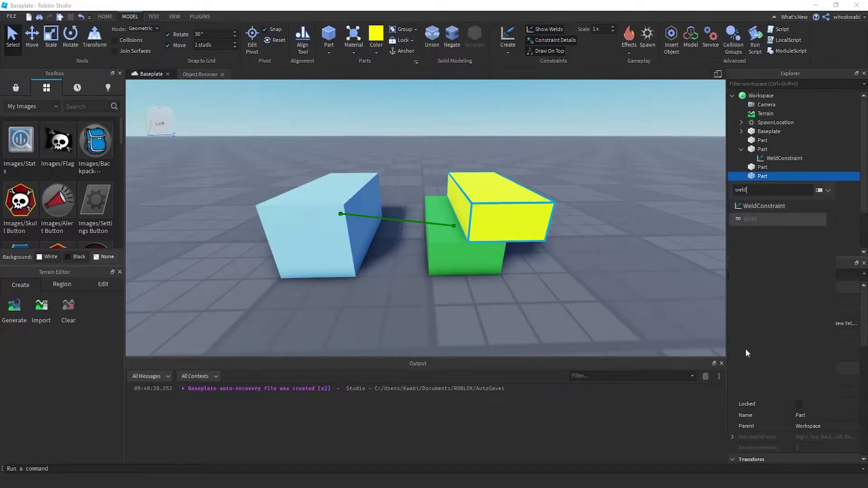
click(769, 206)
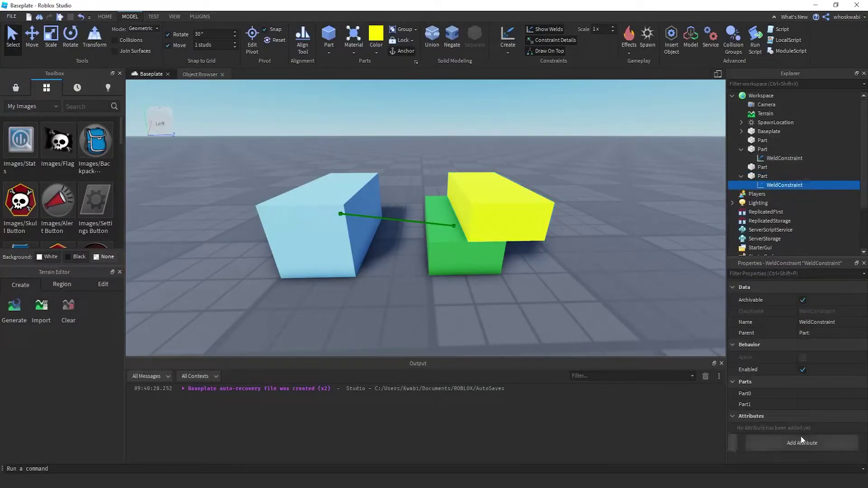
Step: Assign the yellow part as Part0 and the light blue part as Part1 of the yellow part's WeldConstraint
click(819, 394)
click(502, 230)
click(820, 405)
click(344, 259)
click(509, 267)
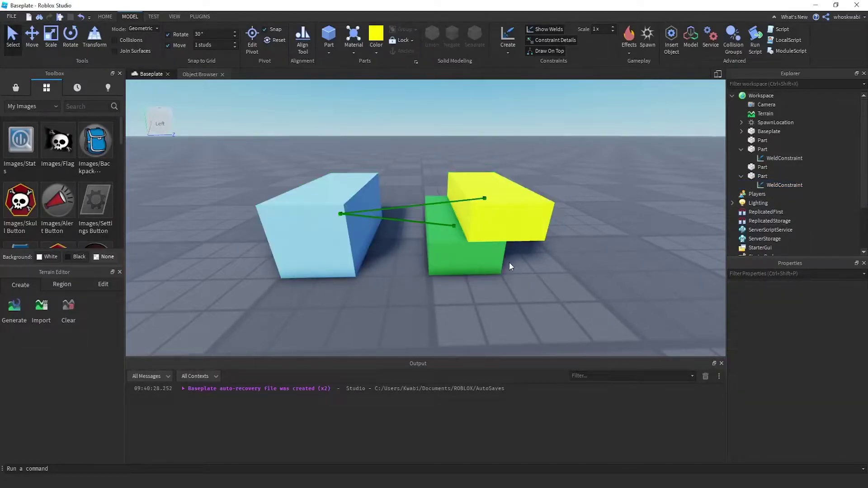
Step: Delete the red, light blue, green and yellow parts together, keeping the spawn location and baseplate
scroll(510, 267, down, 8)
drag(334, 179, 590, 318)
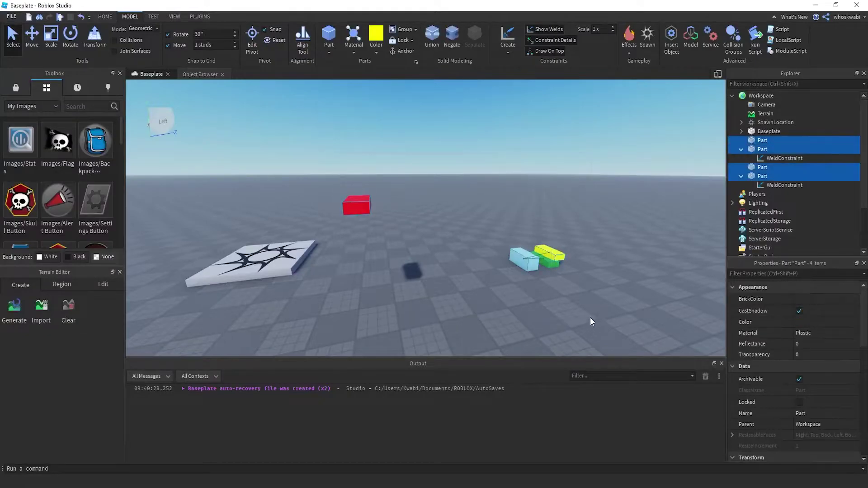
key(Delete)
Step: Add a script named weld_constraints to ServerScriptService, empty its contents and start editing it
click(765, 96)
click(789, 175)
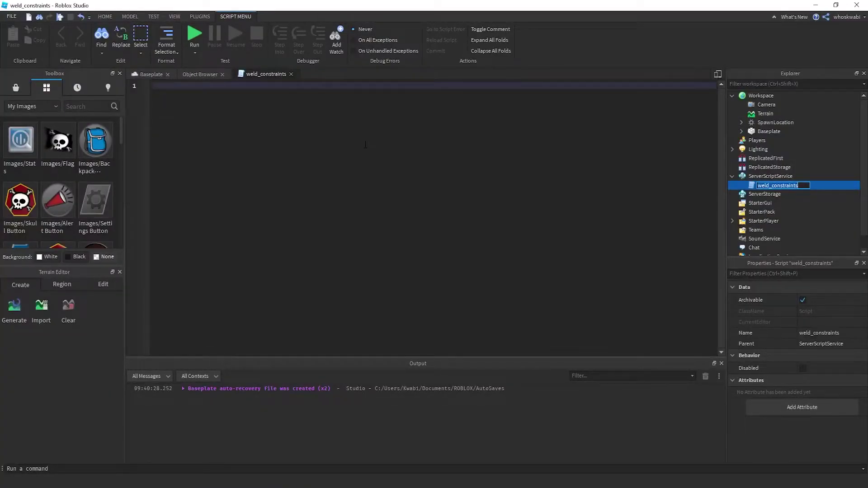
key(BackSpace)
key(Escape)
click(365, 145)
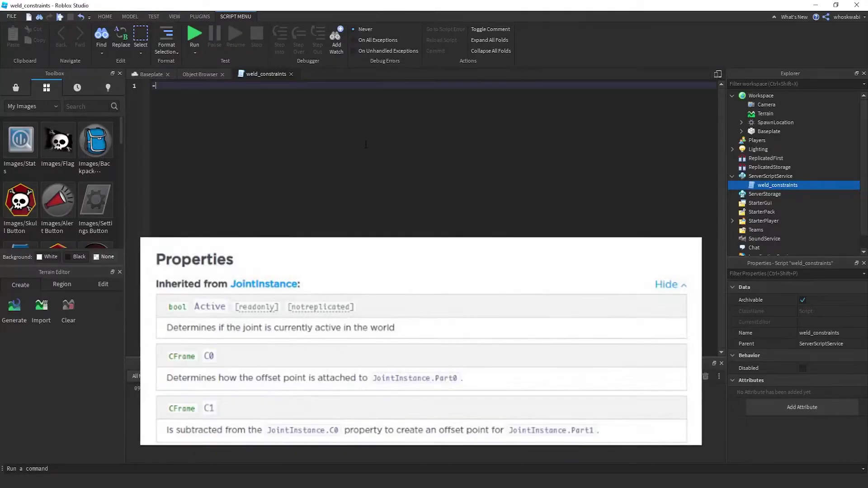
text(weld.C)
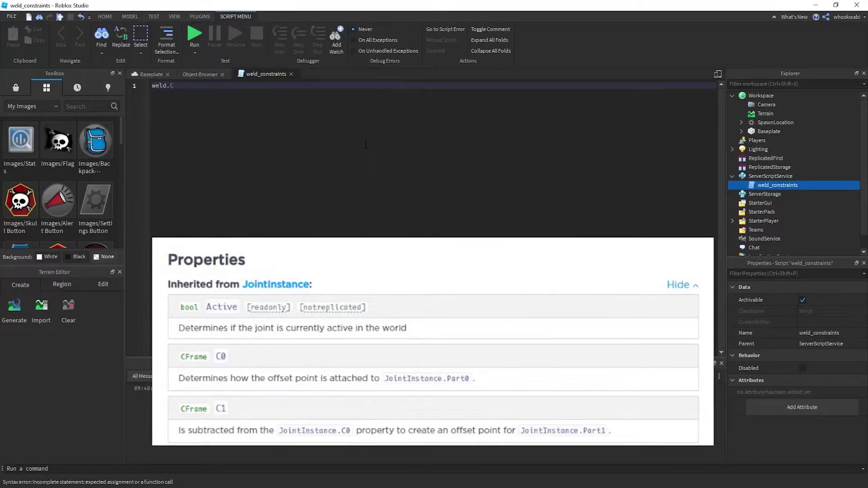
text(0 = Casklalja)
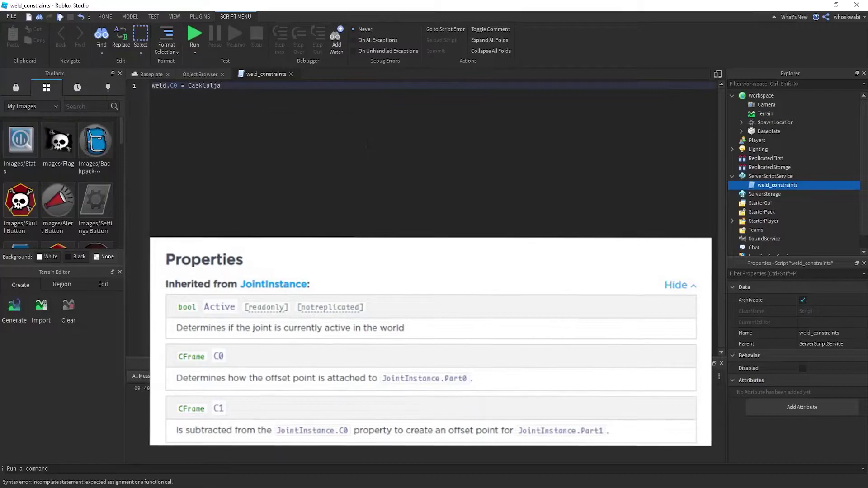
key(BackSpace)
key(BackSpace)
key(BackSpace)
key(BackSpace)
key(BackSpace)
key(BackSpace)
key(BackSpace)
key(BackSpace)
text(Fra,e.)
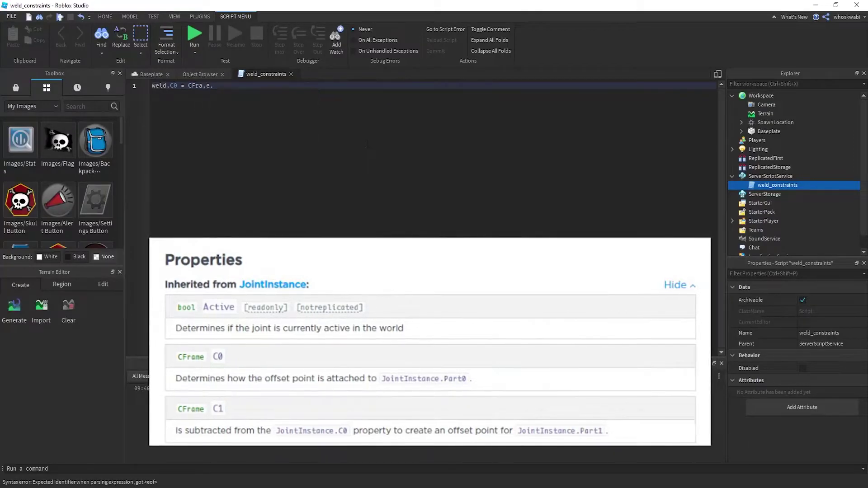
key(BackSpace)
key(BackSpace)
key(BackSpace)
text(me)
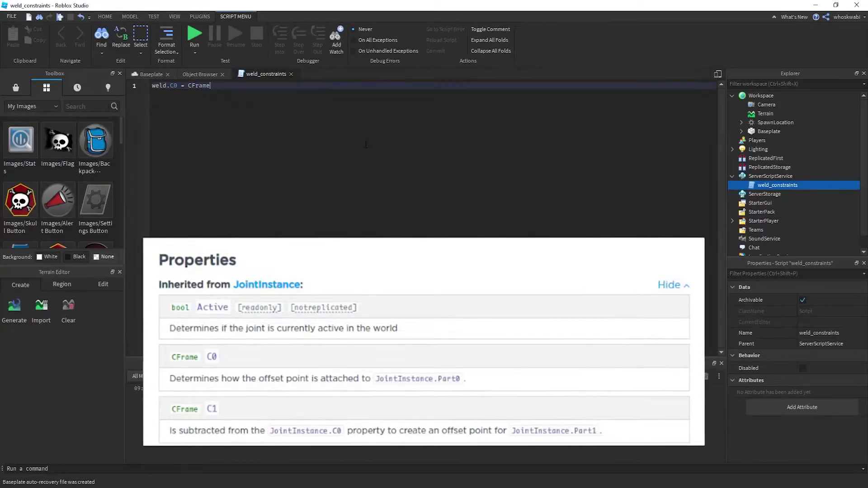
text(.yourface)
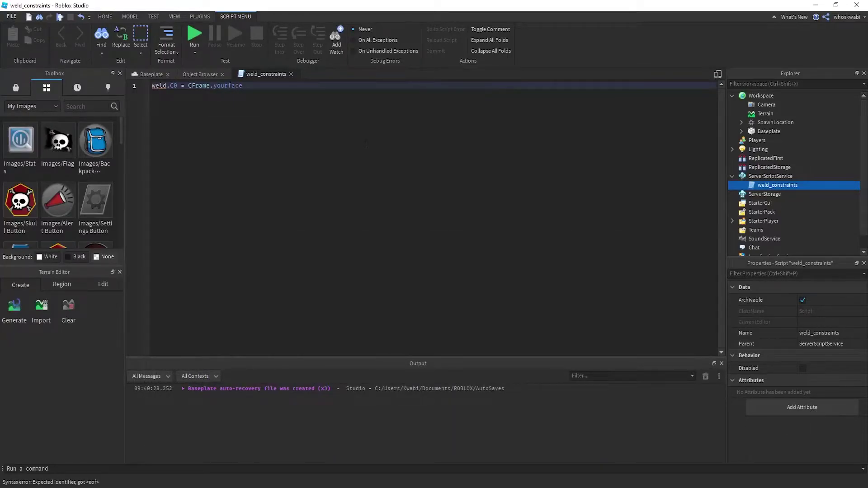
key(BackSpace)
key(ctrl+a)
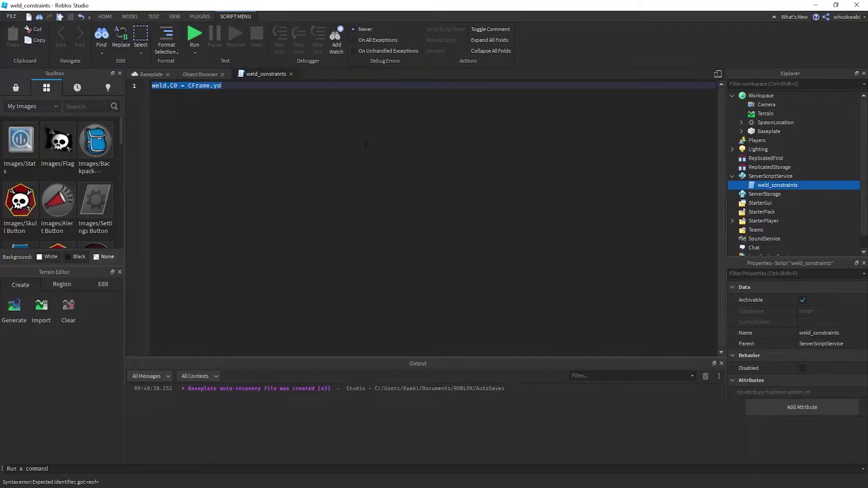
key(BackSpace)
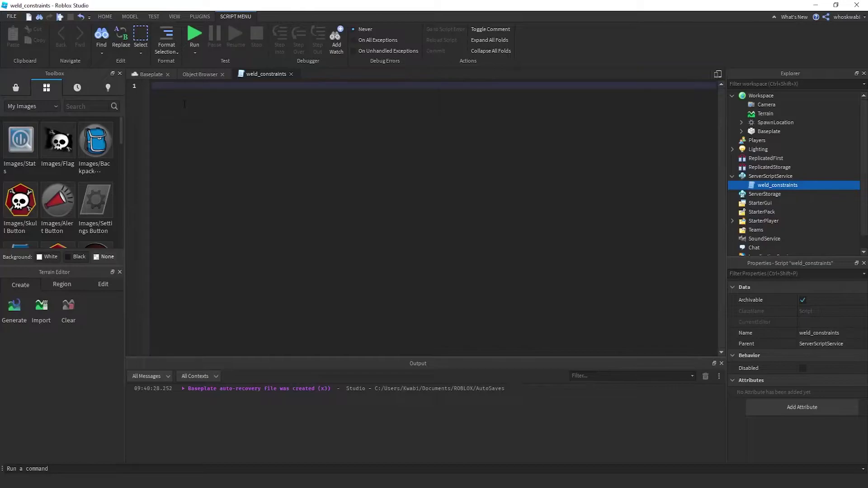
Step: Declare local variables green_part and blue_part in the script, each created with Instance.new("Part")
text(local green_part = Instance.new("Part"))
key(Return)
text(local blue_part = Instance.new("Part"))
key(Return)
Step: Set green_part.Color to the green Color3.new(0.333333, 1, 0) in the script
key(Return)
text(green_part.Color = coroutine)
text(()
click(281, 117)
click(401, 213)
click(494, 332)
click(338, 108)
Step: Set blue_part.Color to the blue Color3.new(0, 0.333333, 1) in the script
key(Return)
text(blue_part.Color = Color3.new()
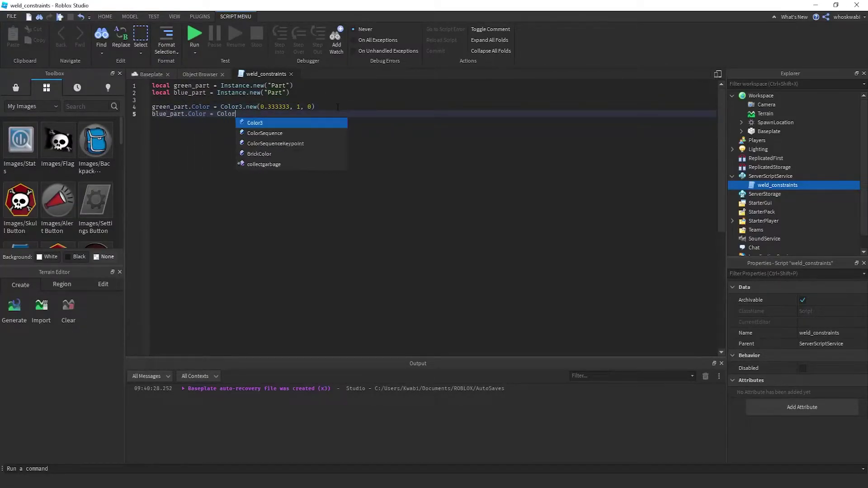
click(275, 123)
click(352, 199)
click(495, 331)
click(374, 127)
Step: Add lines setting the Parent of both green_part and blue_part to workspace
key(Return)
key(Return)
text(green_part.Parent = workspace)
key(Return)
text(blue_part.Parent = workspace)
key(Return)
key(Return)
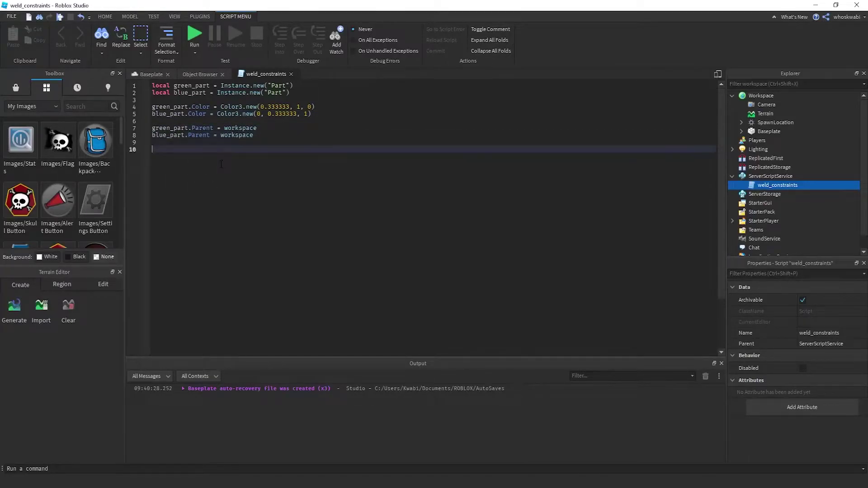
Step: Return to the Baseplate scene and run the simulation to test the script
click(156, 75)
scroll(308, 142, down, 5)
scroll(305, 141, up, 3)
click(153, 17)
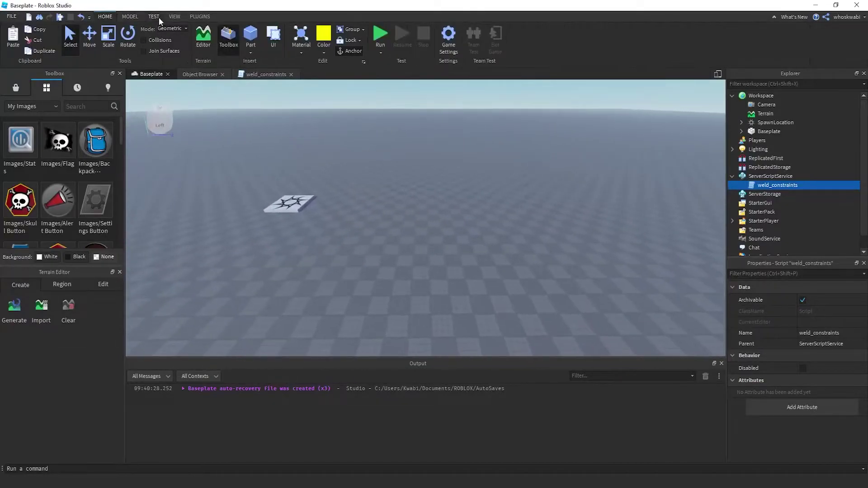
click(13, 34)
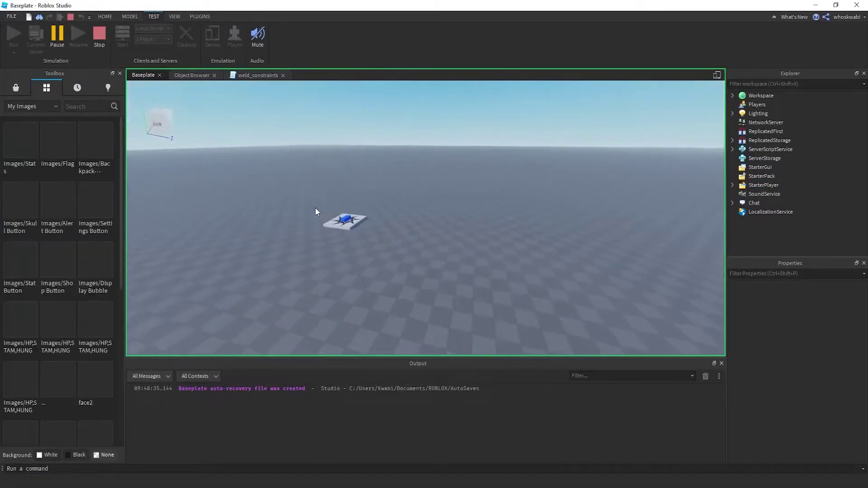
Step: Move the SpawnLocation away from the scripted blue and green parts, and stop the simulation
scroll(315, 209, up, 5)
right_drag(315, 208, 344, 259)
drag(362, 271, 199, 160)
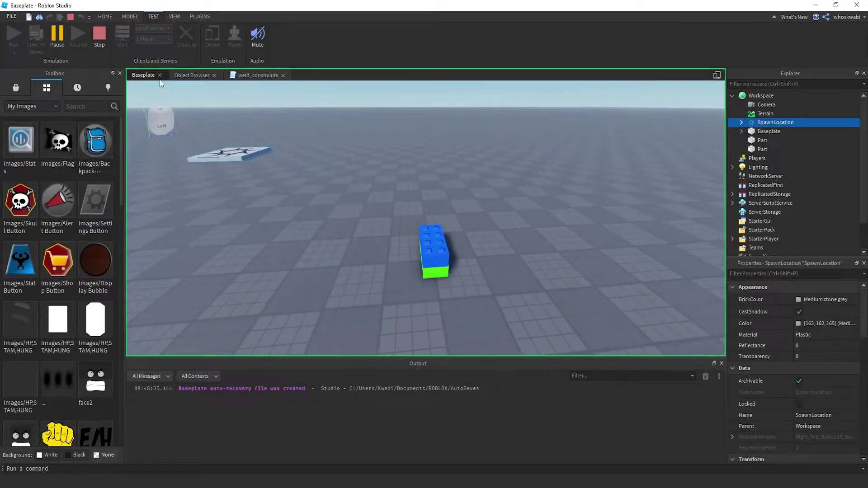
click(101, 33)
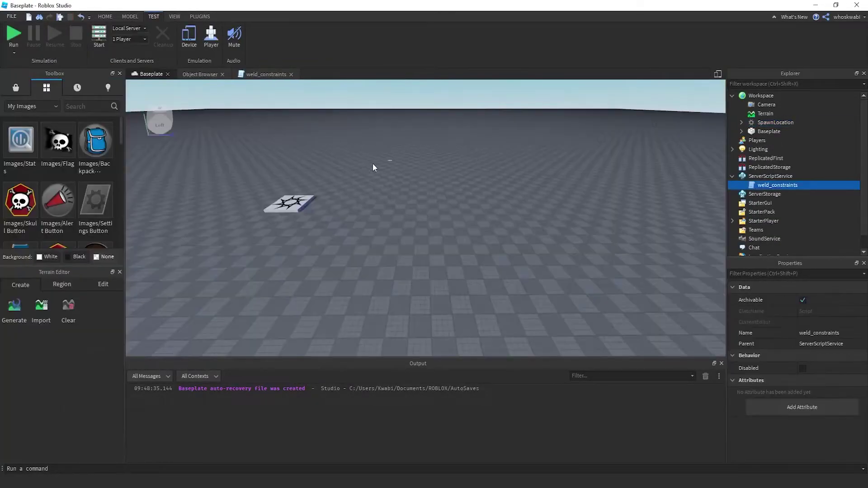
Step: Delete the SpawnLocation, and test the script in a simulation run, viewing the green and blue parts up close before stopping it
key(Delete)
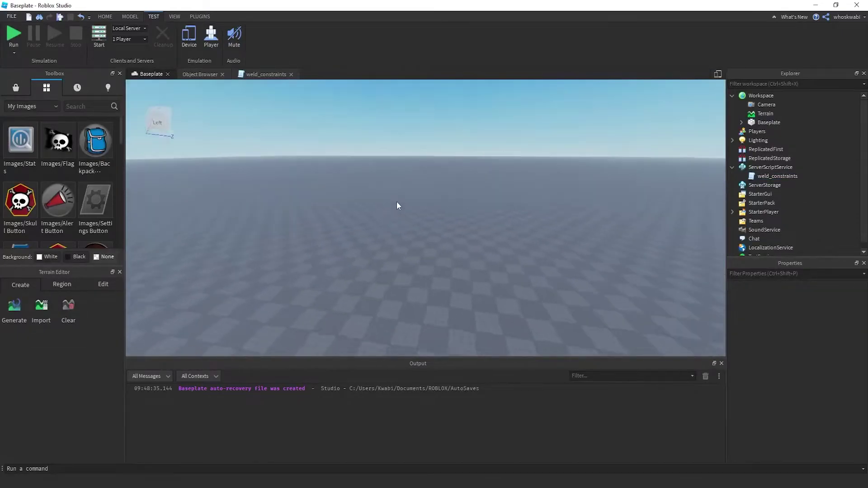
click(21, 35)
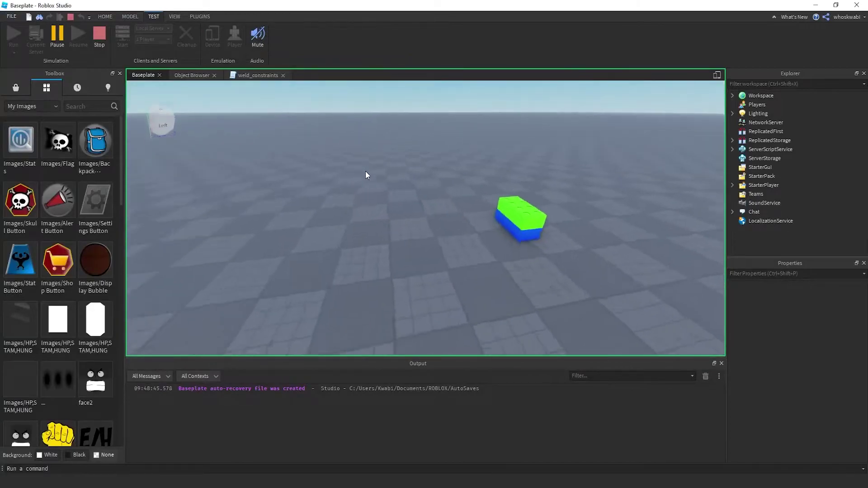
right_drag(366, 171, 366, 171)
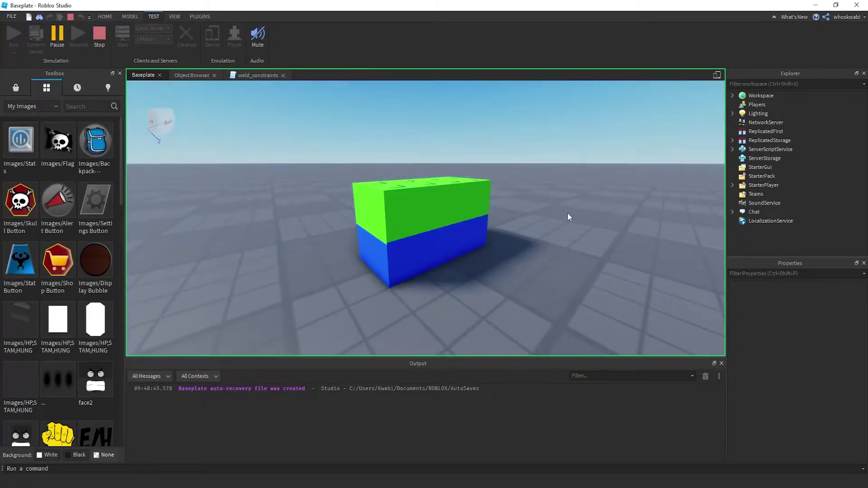
right_drag(575, 216, 535, 217)
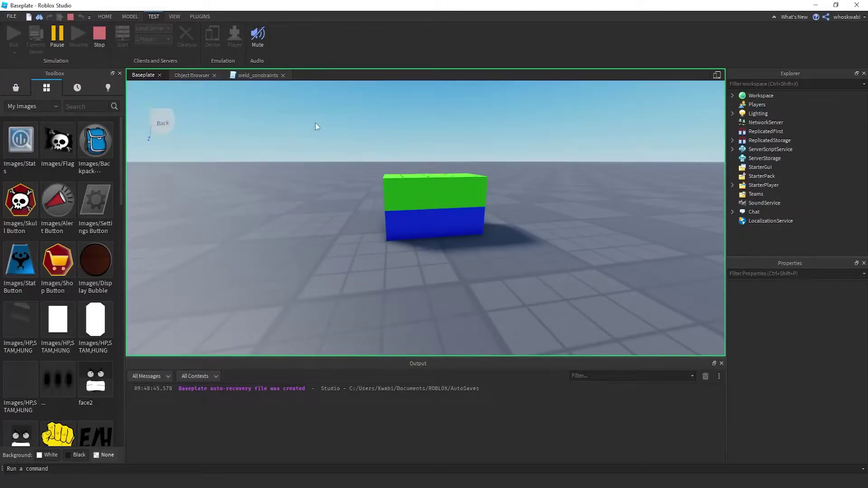
right_drag(263, 167, 263, 166)
key(a)
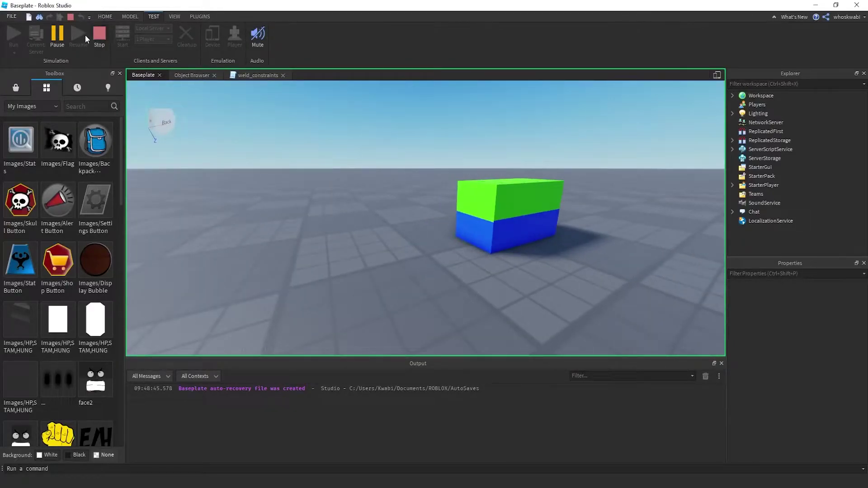
click(106, 40)
Step: In the weld_constraints script, declare a local variable weld as Instance.new("Weld") below the Parent lines
click(263, 74)
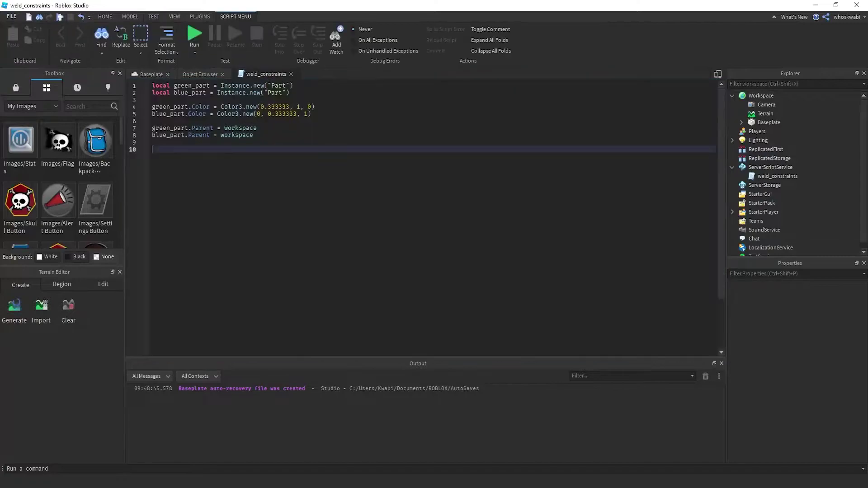
text(local weld = Instance.new()
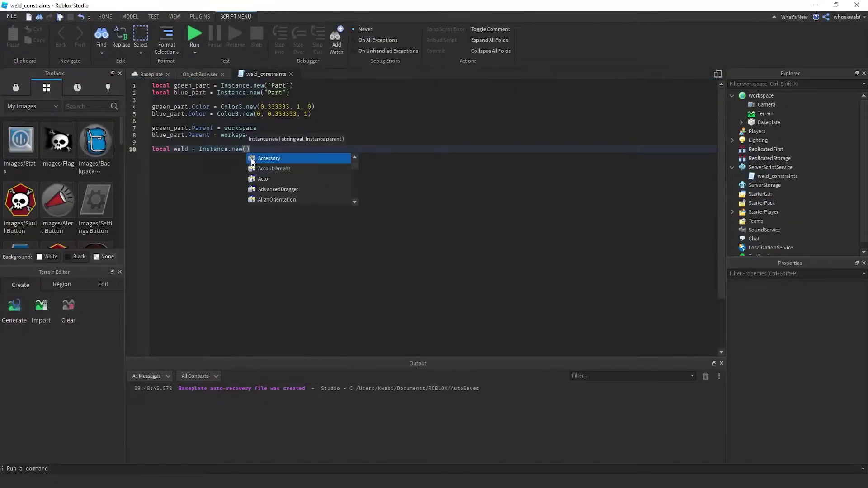
text("Weld"))
key(Return)
Step: Add a script line setting weld.Parent to green_part
text(weld.Pare)
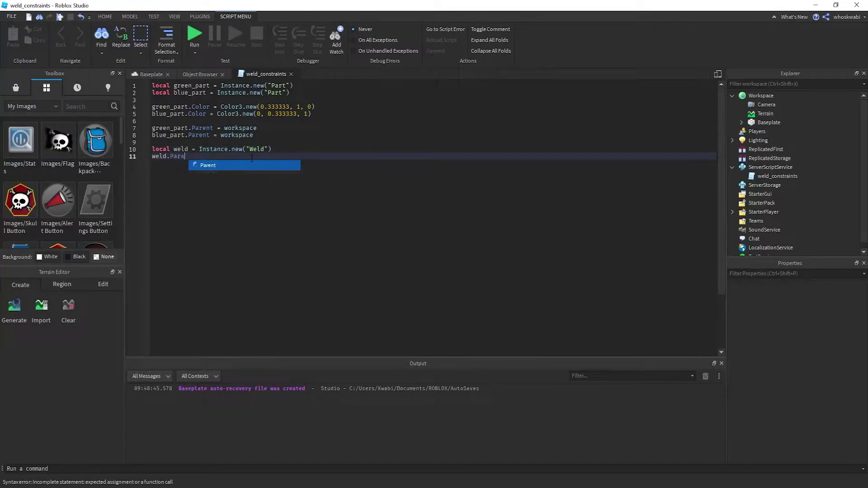
text(nt = green_part)
key(Return)
Step: Add lines setting weld.Part0 to green_part and weld.Part1 to blue_part
text(weld)
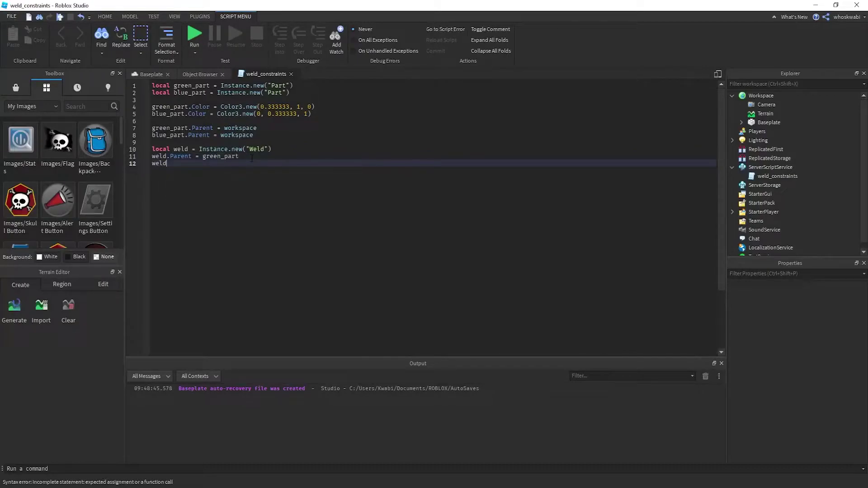
text(.Part0 = green_part)
key(Return)
text(weld.Part)
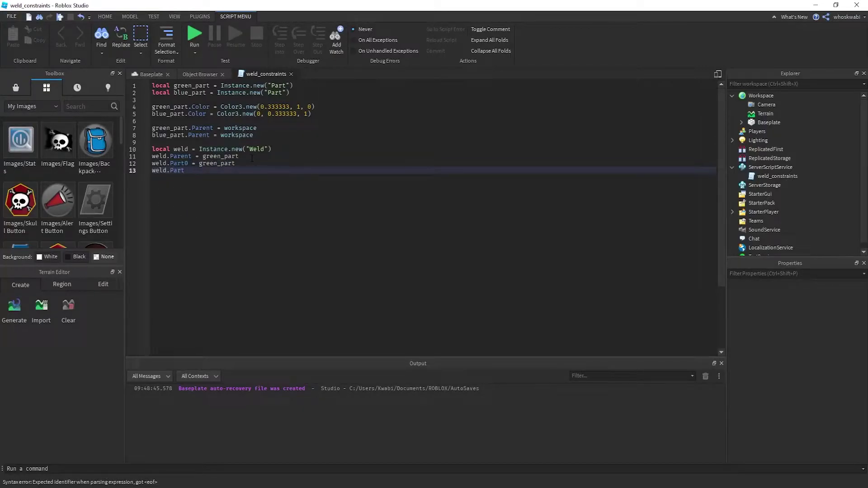
text(1 = blue_part)
click(199, 120)
double_click(233, 135)
click(234, 134)
double_click(170, 128)
click(136, 149)
click(163, 143)
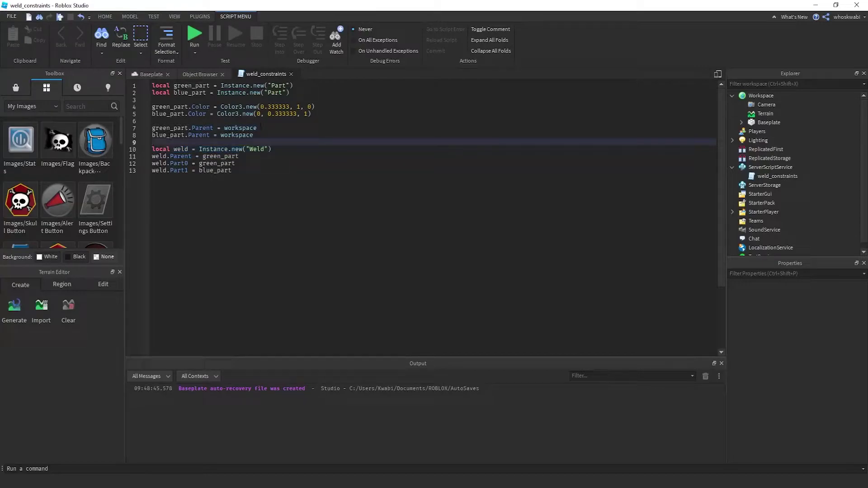